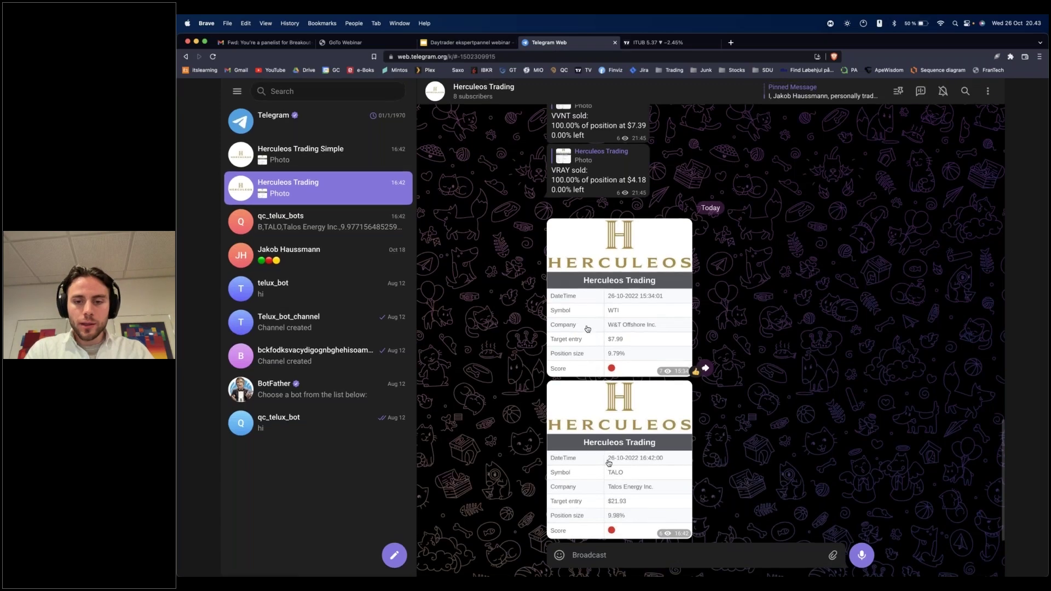
Return to the Brave browser and bring up the open TradingView chart
key("alt+Tab")
key("alt+Tab")
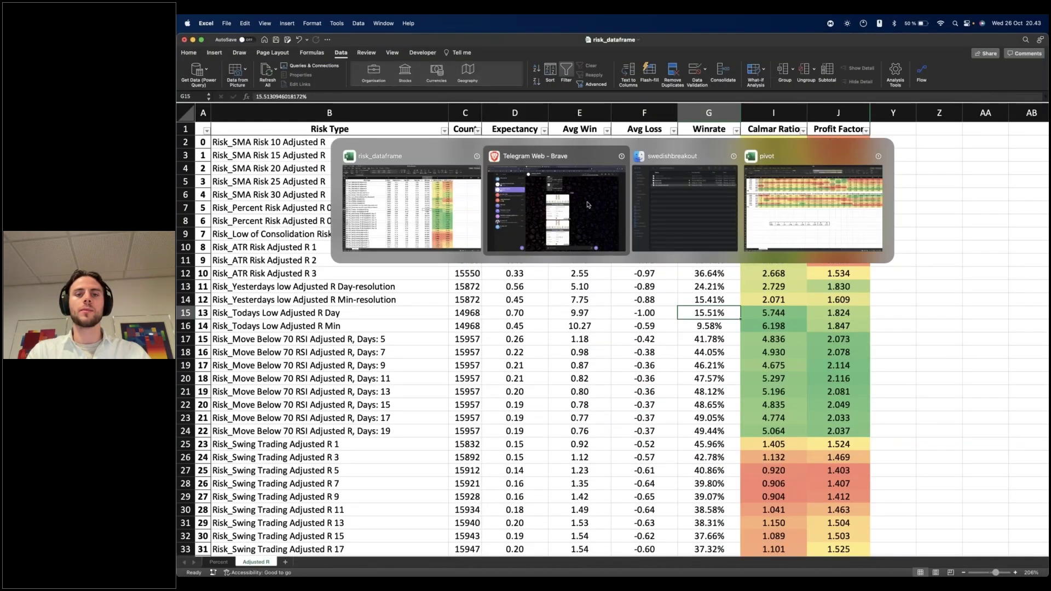
left_click(588, 205)
left_click(655, 42)
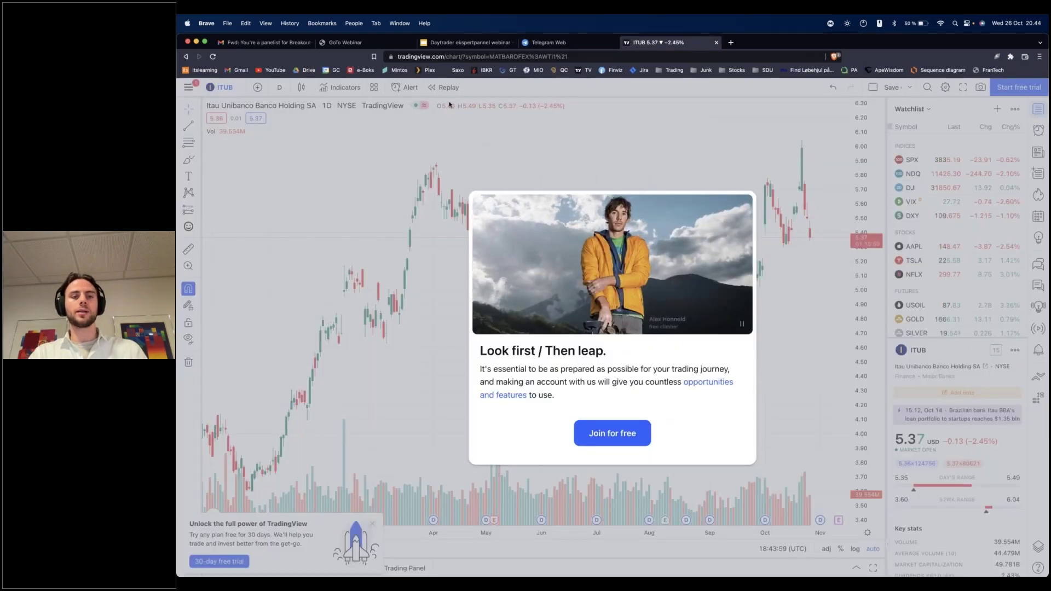
Reload the chart page and load the W&T Offshore, Inc. stock (WTI, NYSE)
left_click(213, 56)
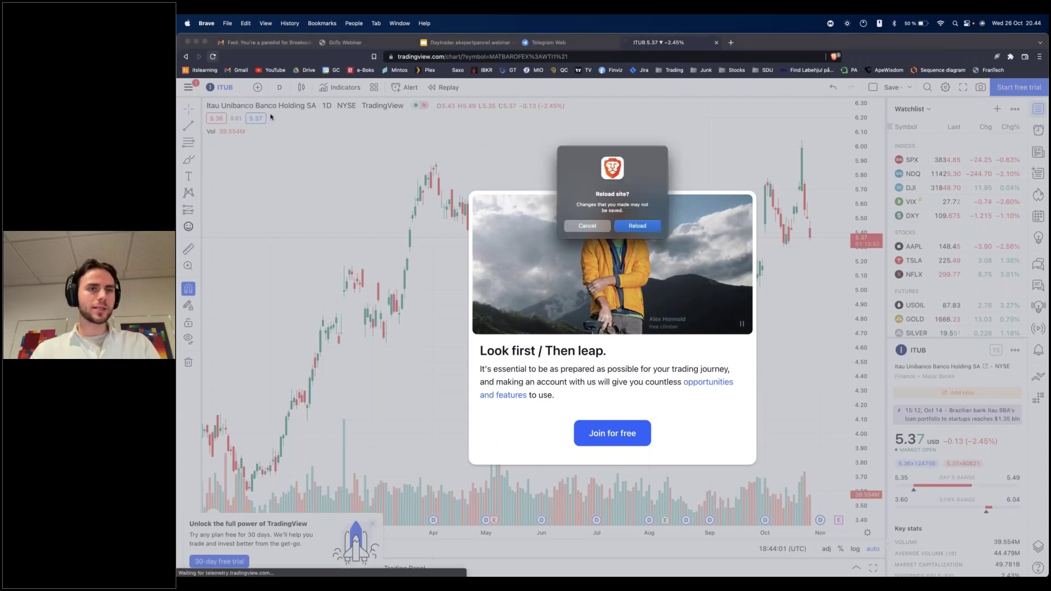
key("Return")
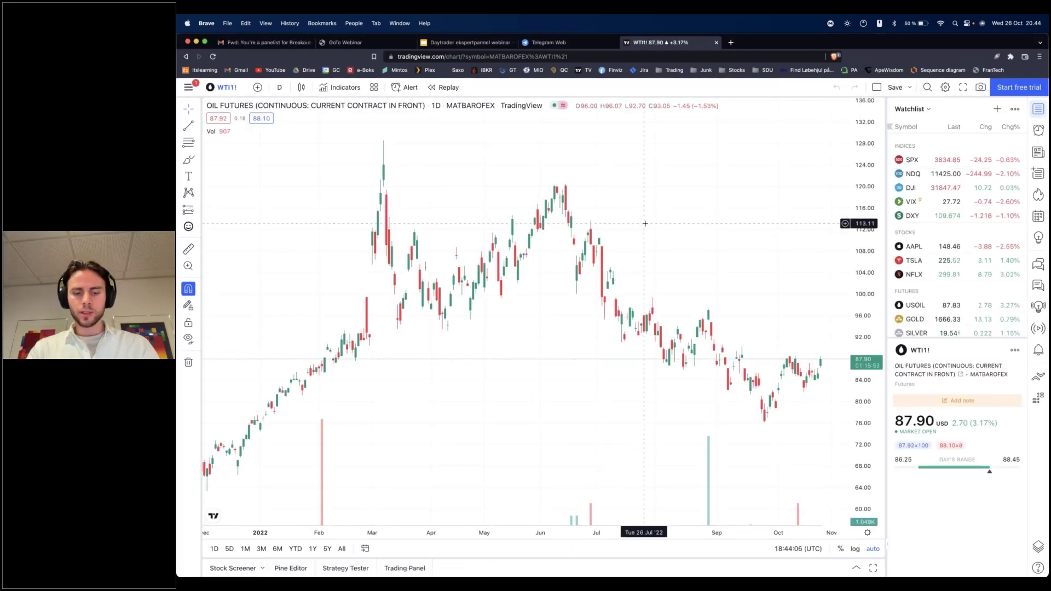
type("WTI")
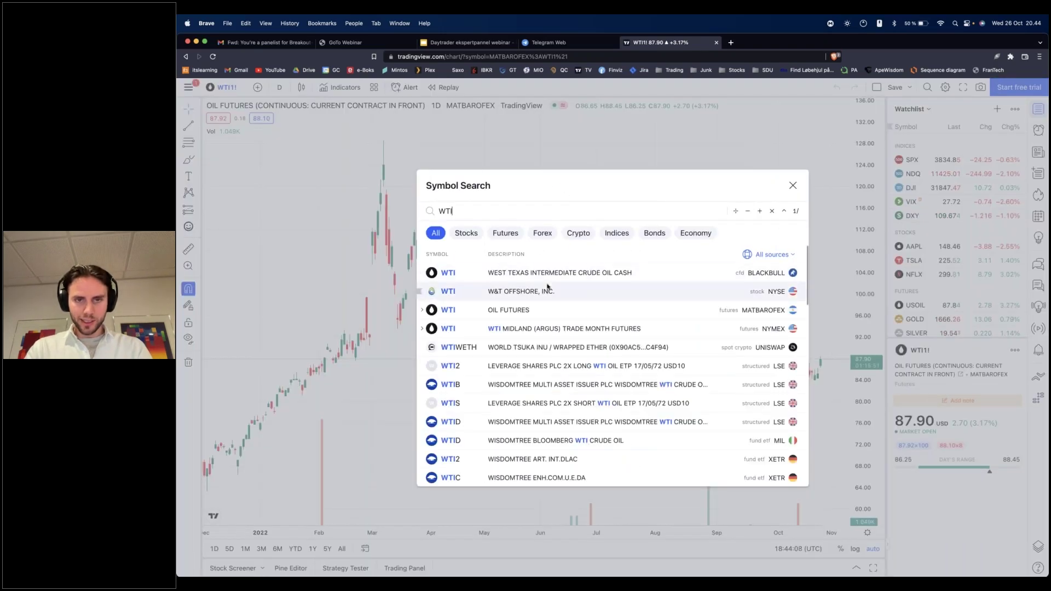
left_click(546, 290)
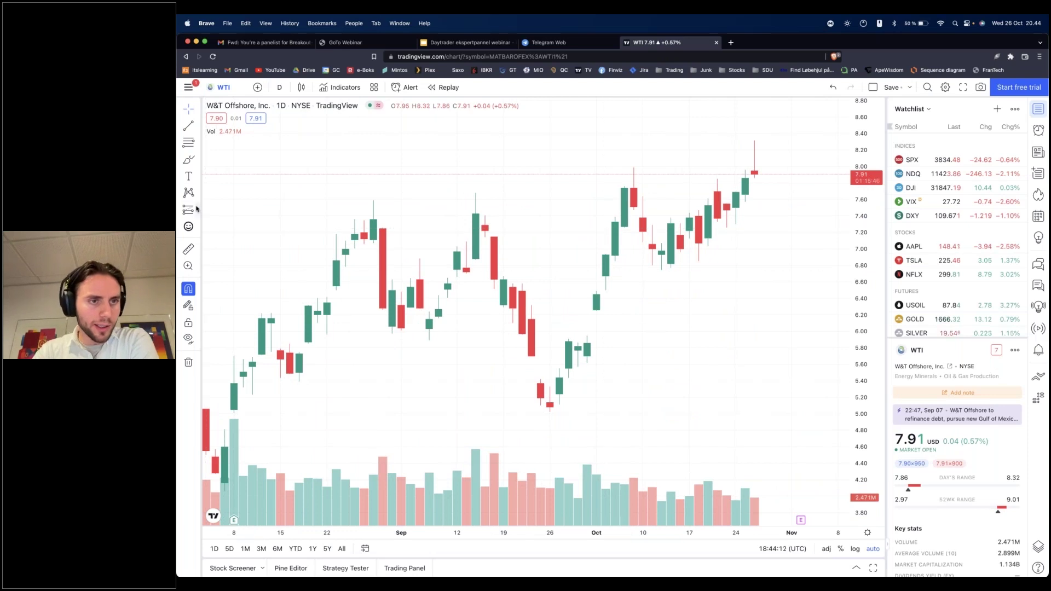
Draw a price range from the 5 August low at about 4.06 up to the 7 October high at about 7.99
left_click(198, 210)
left_click(239, 286)
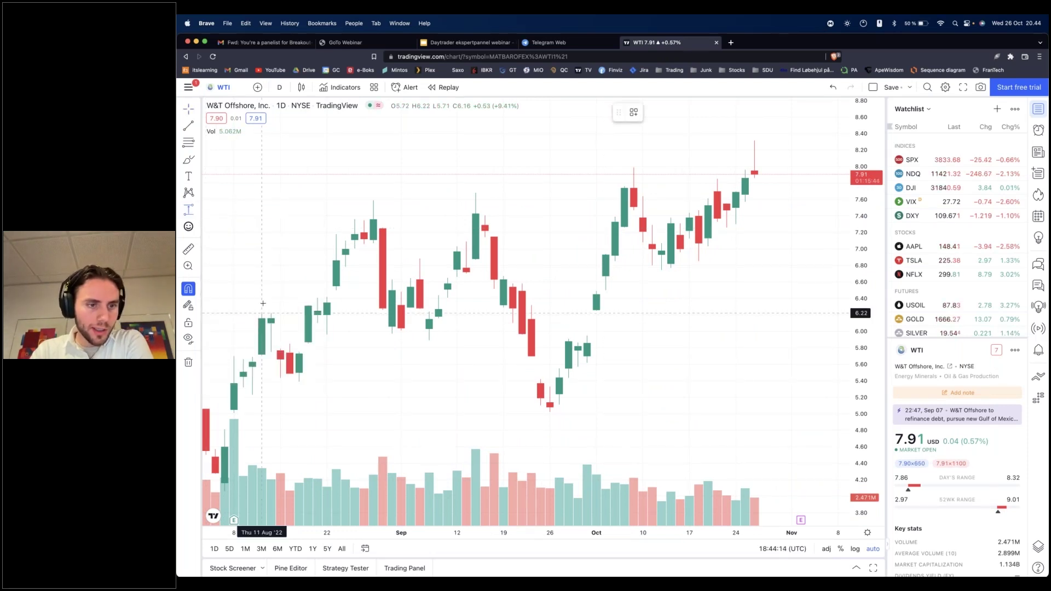
left_click(225, 491)
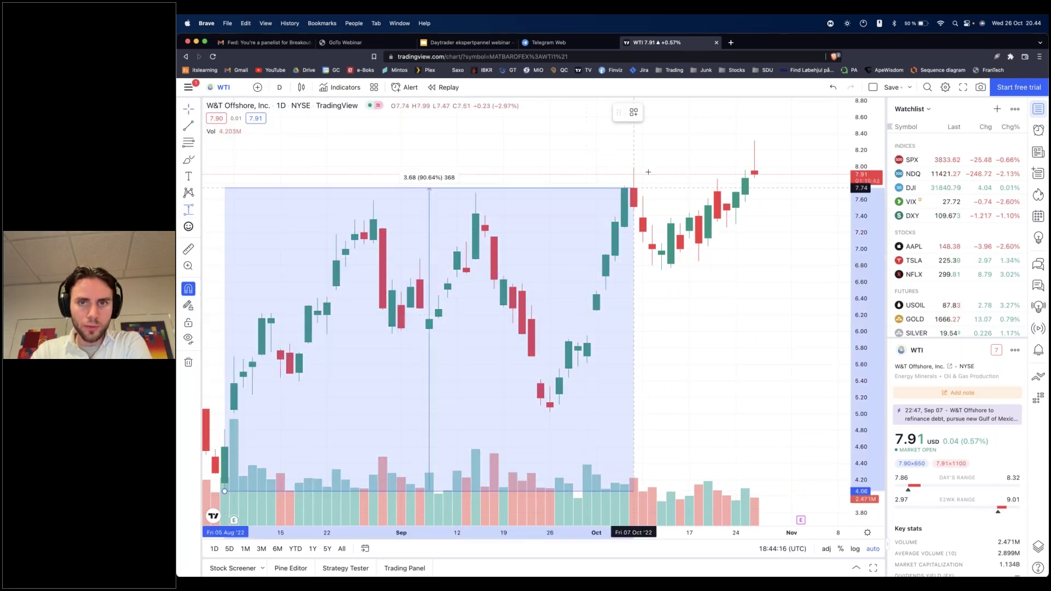
left_click(636, 169)
scroll(652, 219, "down", 3)
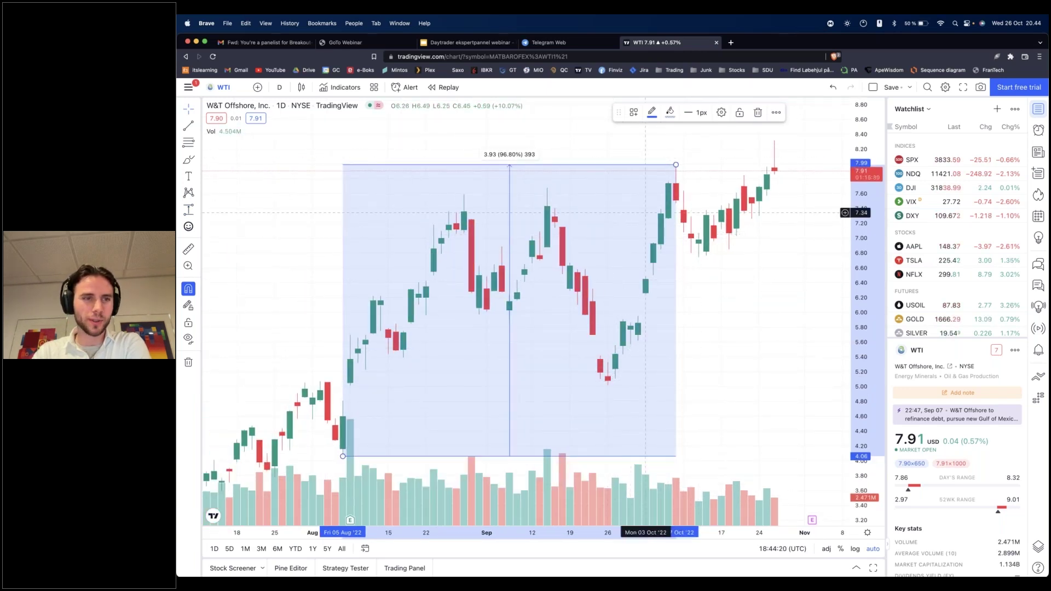
Draw a date and price range over the consolidation, from the 7 October high at about 7.99 to 25 October at about 6.76
left_click(198, 210)
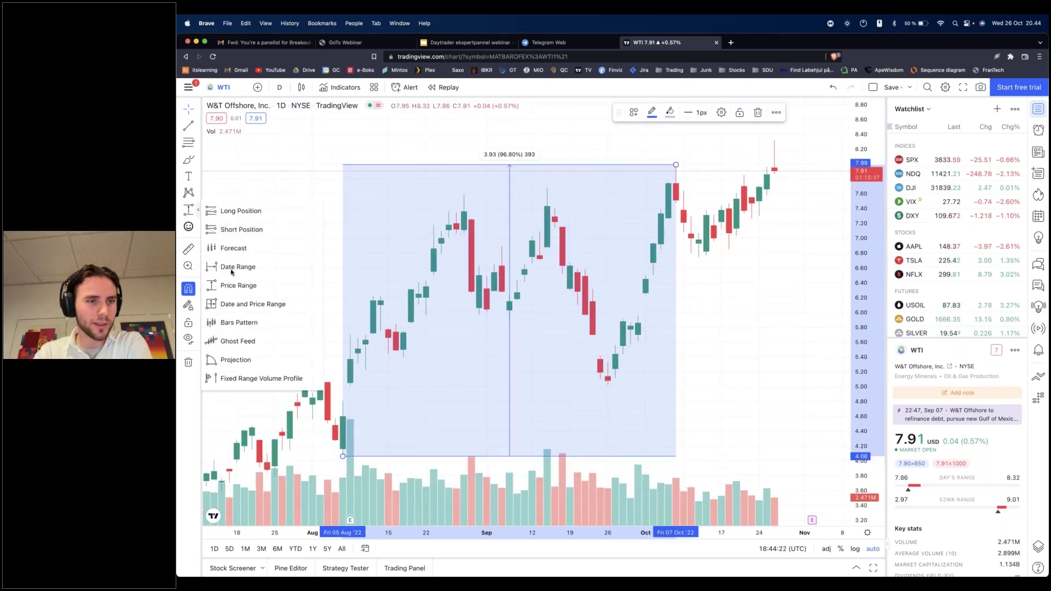
left_click(253, 304)
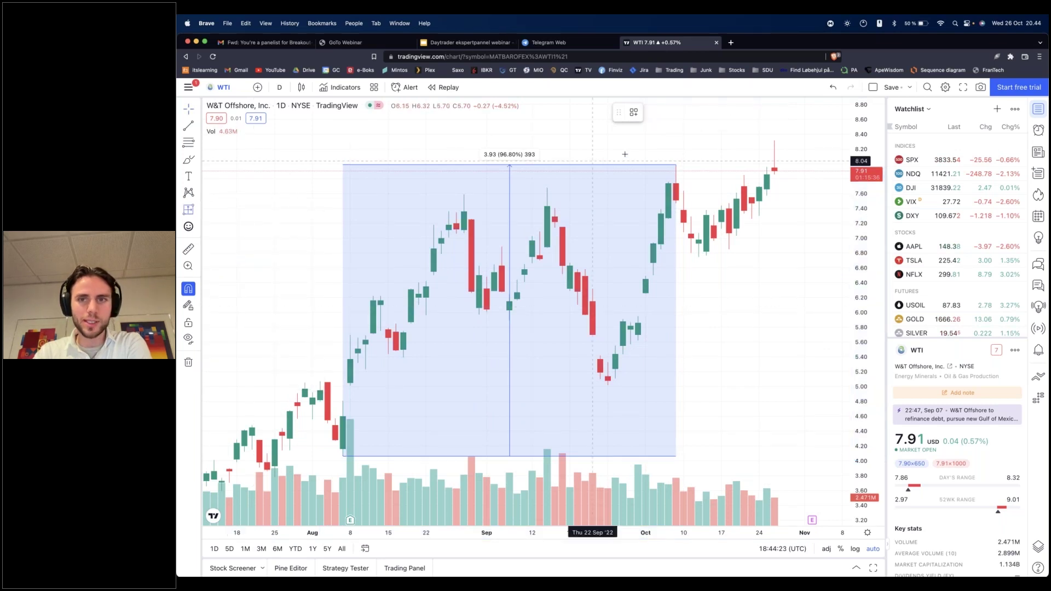
left_click(673, 165)
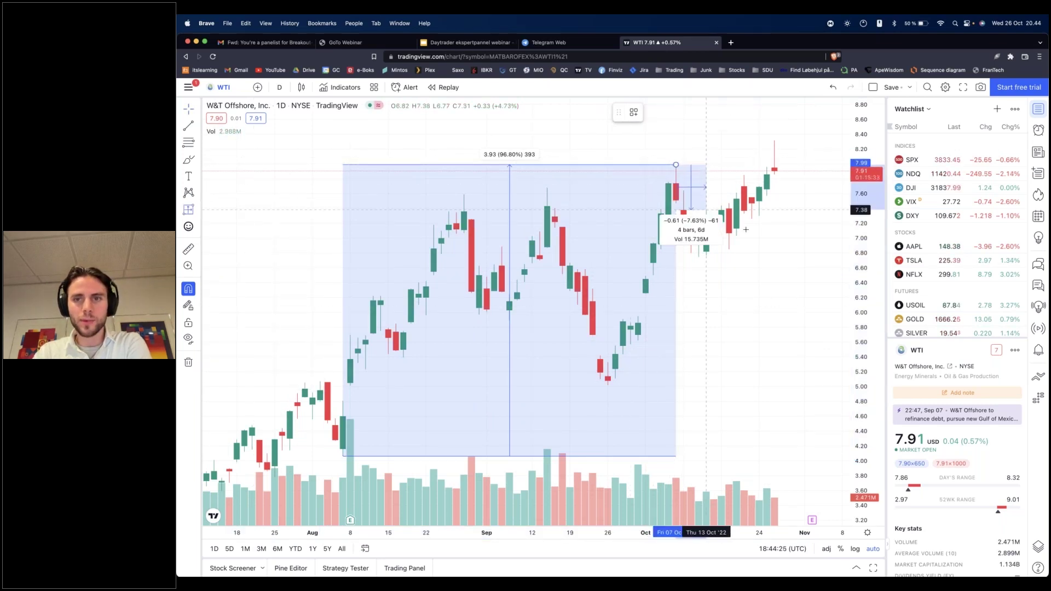
left_click(770, 256)
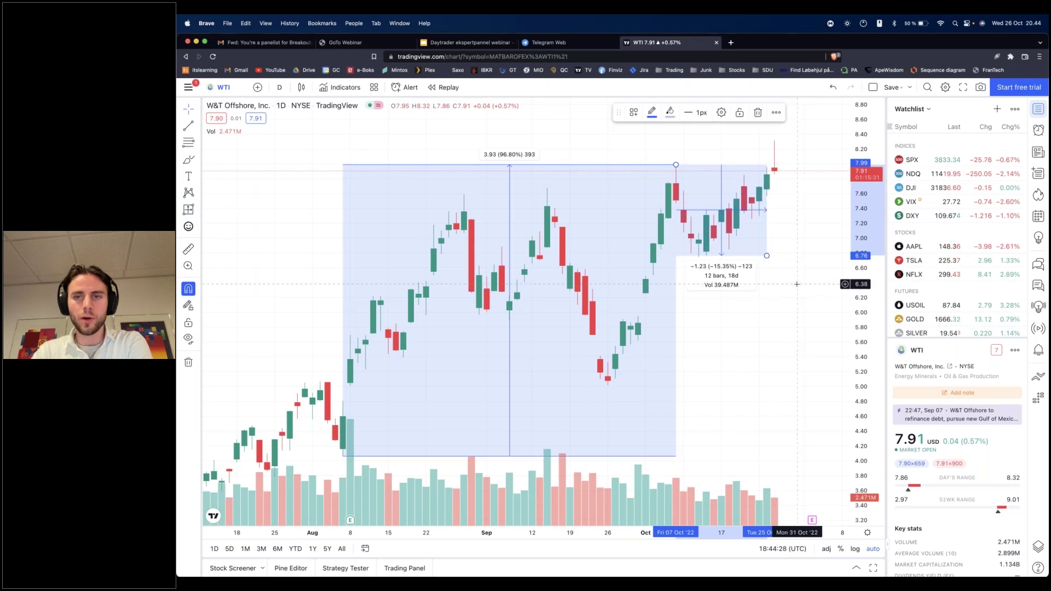
Draw a horizontal line at the 7 October high, at about 7.99
scroll(796, 285, "up", 2)
left_click(198, 126)
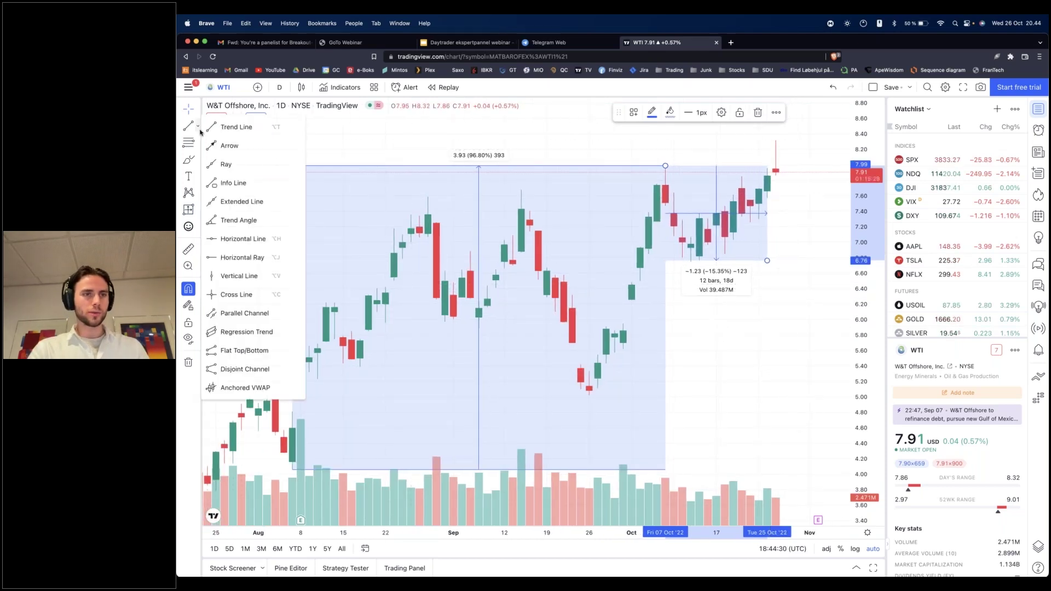
left_click(199, 130)
left_click(199, 130)
left_click(250, 241)
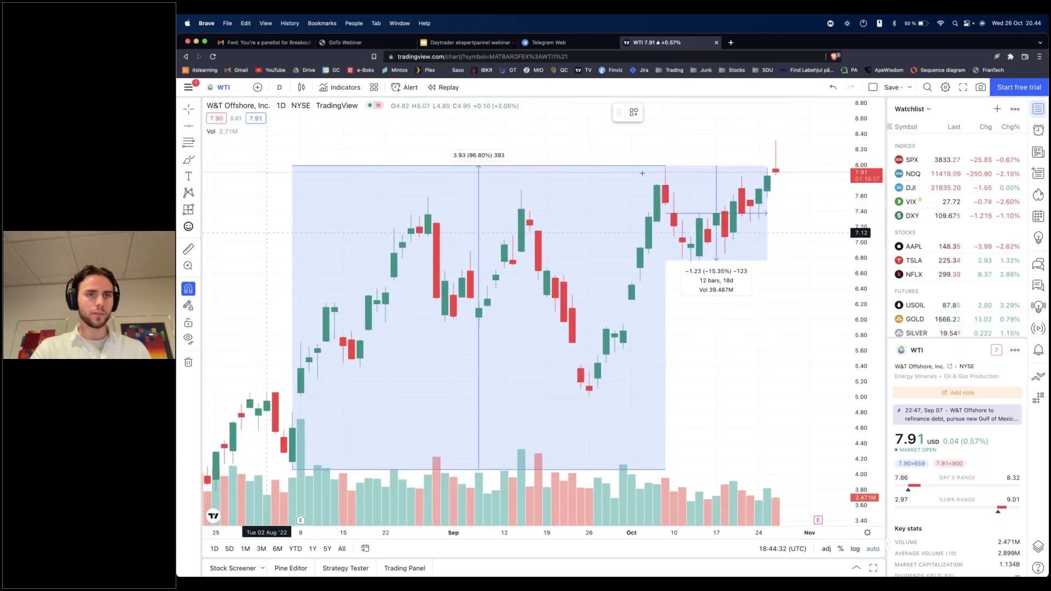
left_click(652, 167)
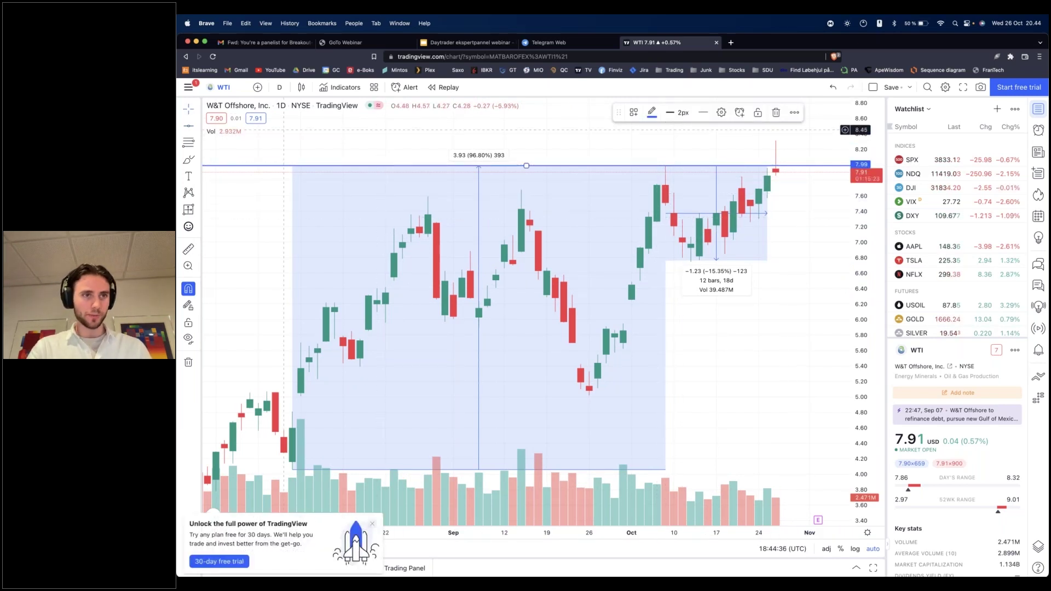
Switch the chart to the 5-minute interval to view the breakout above the horizontal line
scroll(717, 208, "up", 3)
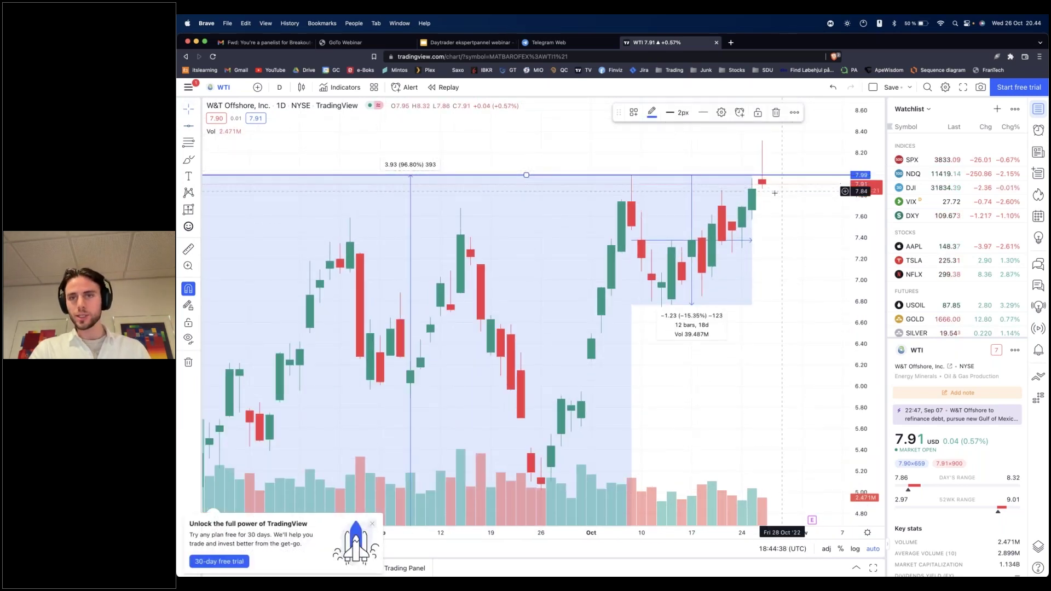
left_click(280, 87)
left_click(337, 242)
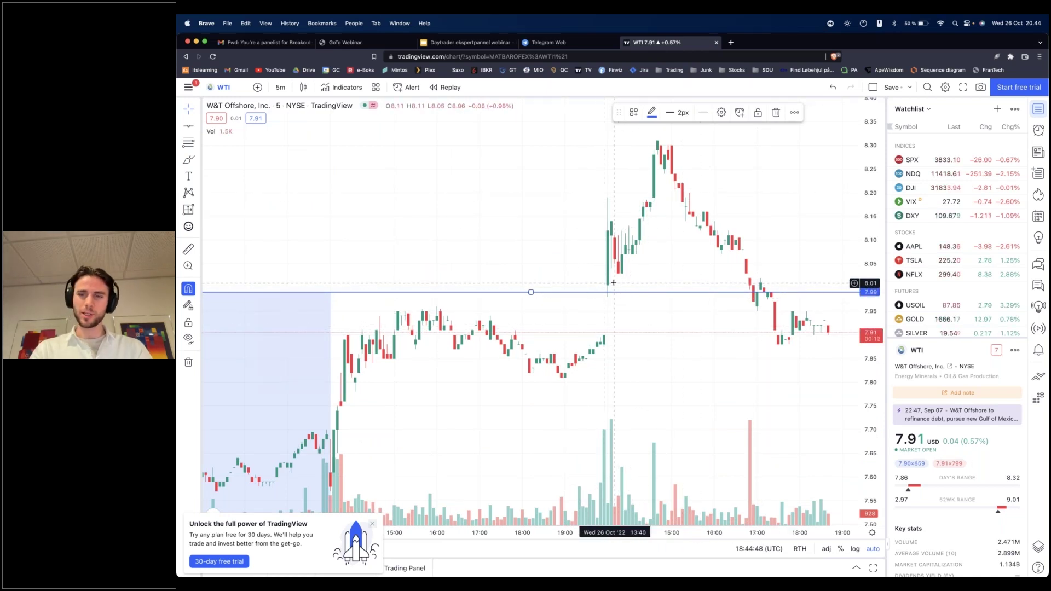
Measure the price move from the 7.99 line to the 26 October peak with a price range, and delete the measurement
left_click(278, 88)
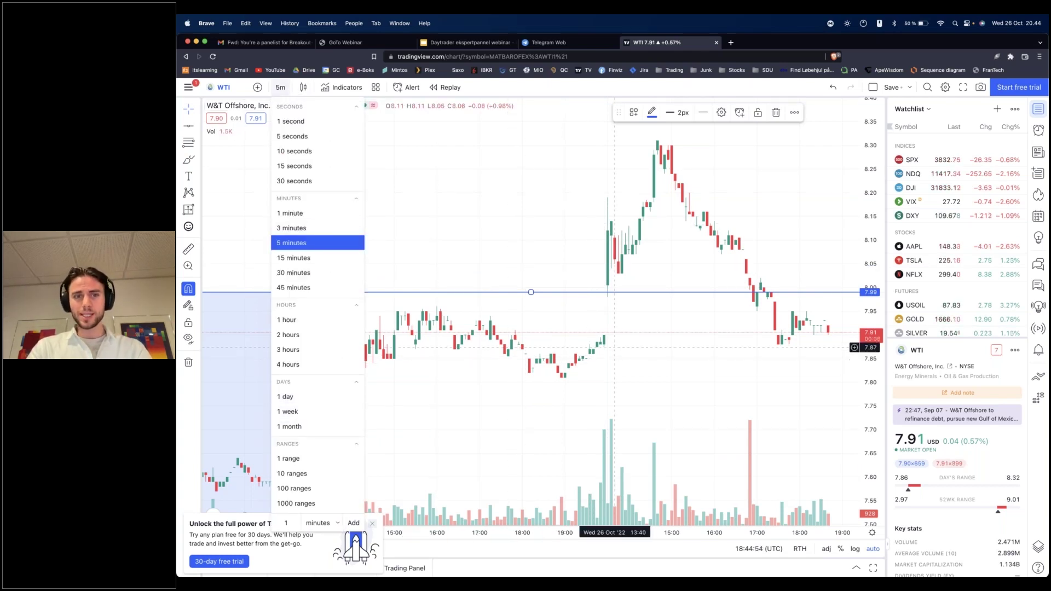
left_click(225, 207)
left_click(198, 210)
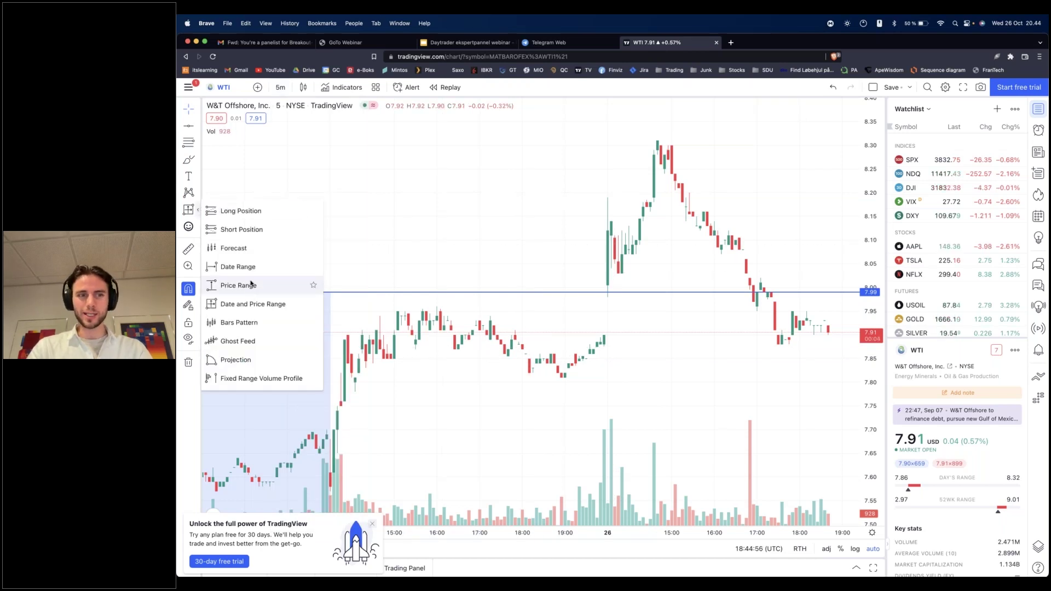
left_click(225, 284)
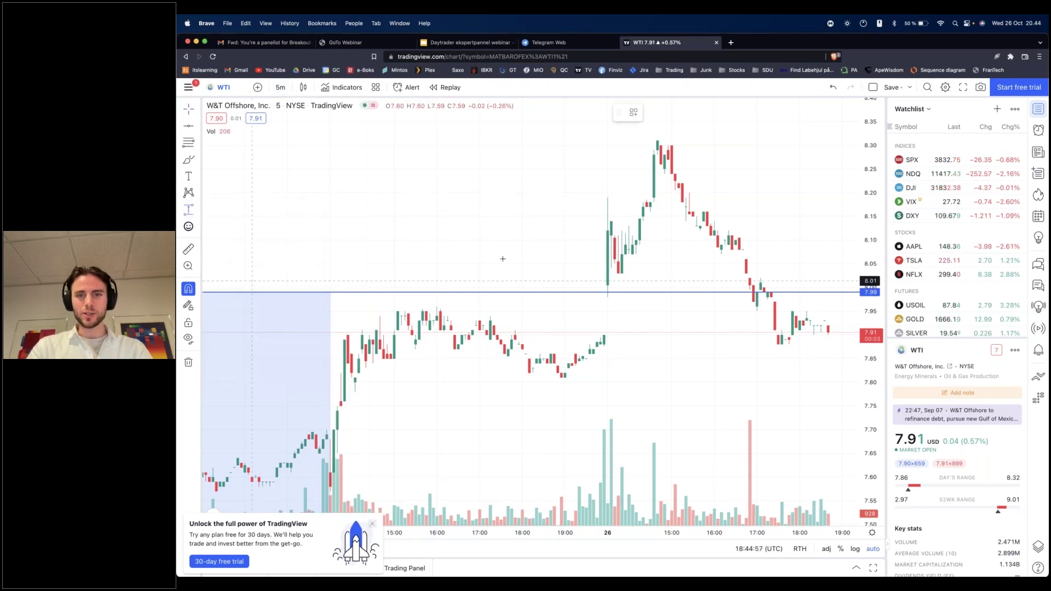
left_click(591, 292)
left_click(670, 149)
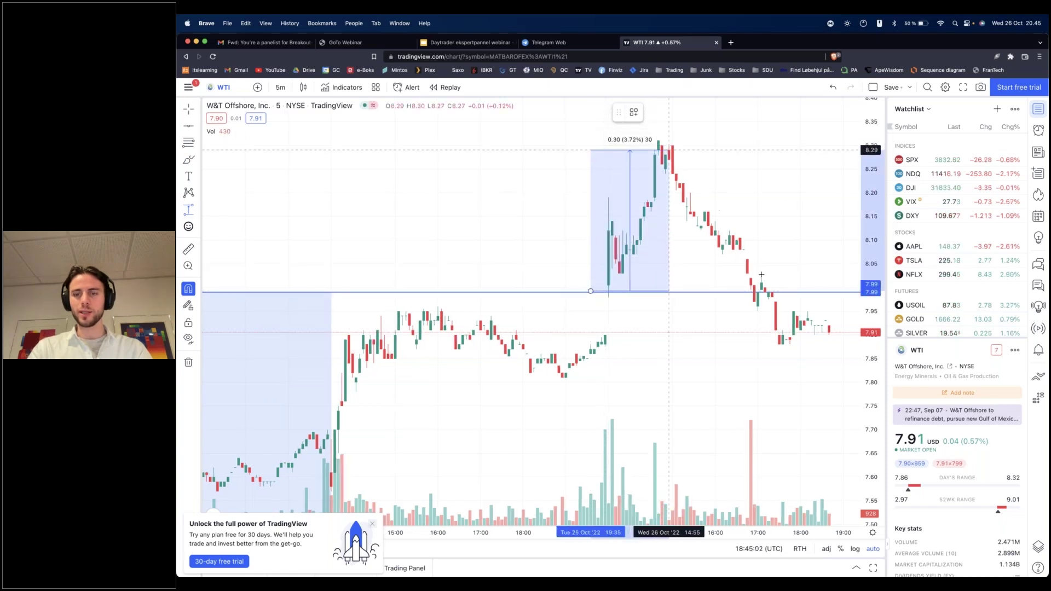
left_click(831, 337)
key("Delete")
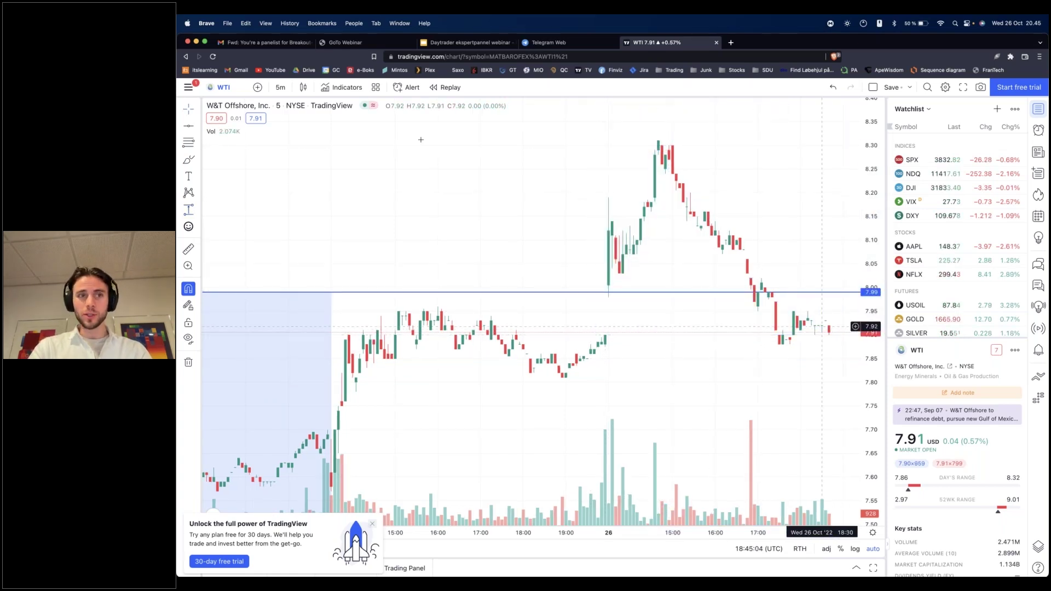
Set the chart back to the 1-day interval and add the Relative Strength Index indicator
left_click(281, 87)
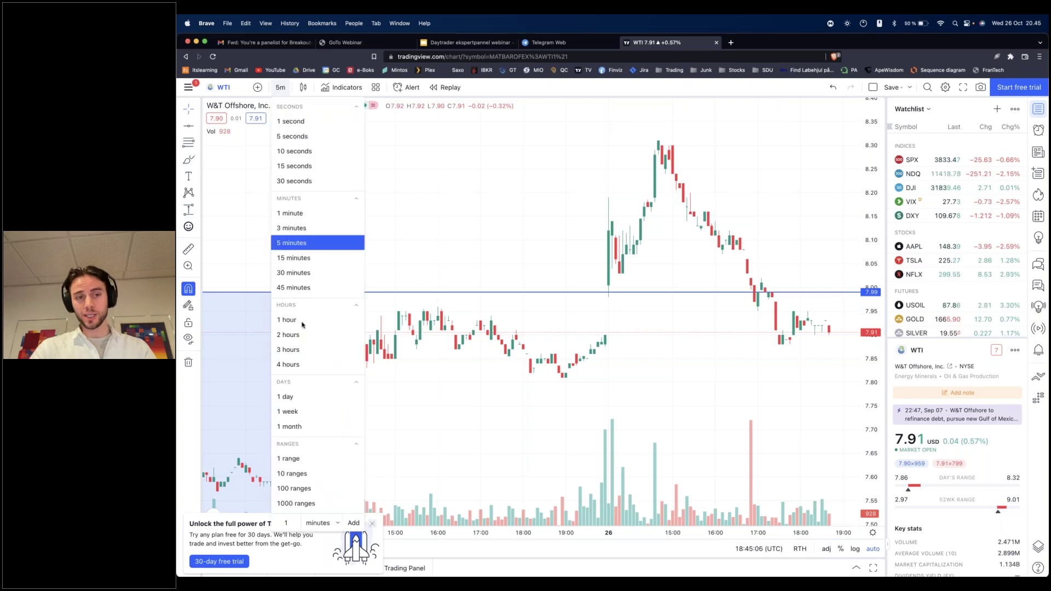
left_click(288, 397)
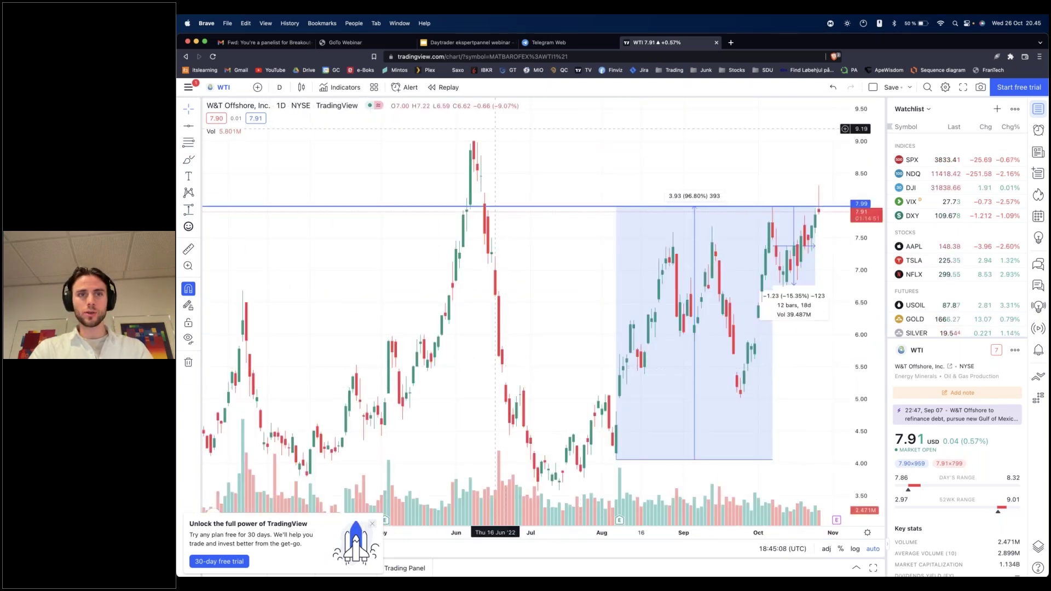
left_click(339, 88)
type("r")
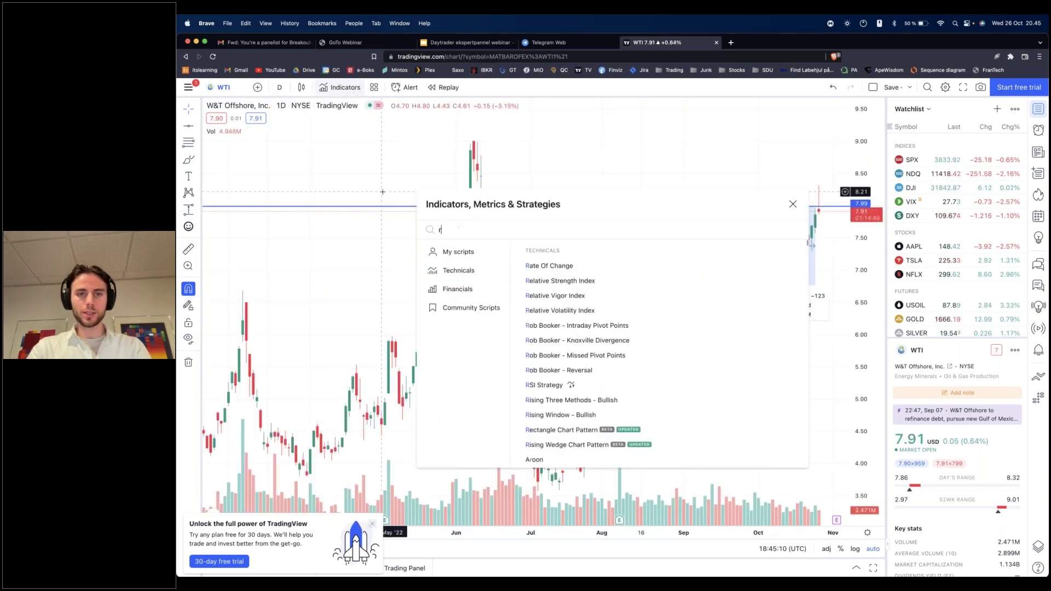
type("si")
left_click(586, 265)
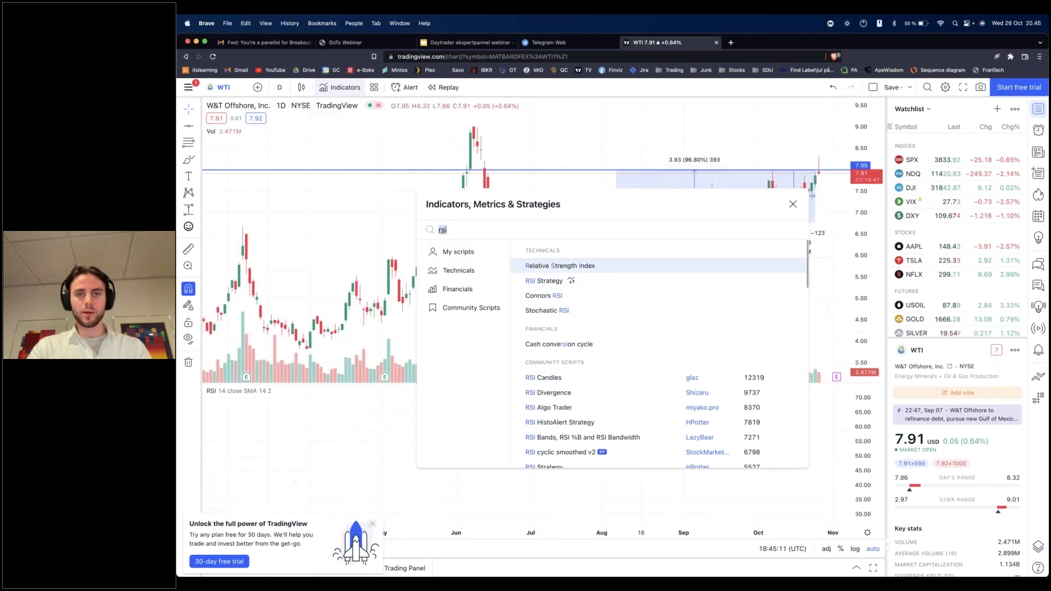
left_click(793, 204)
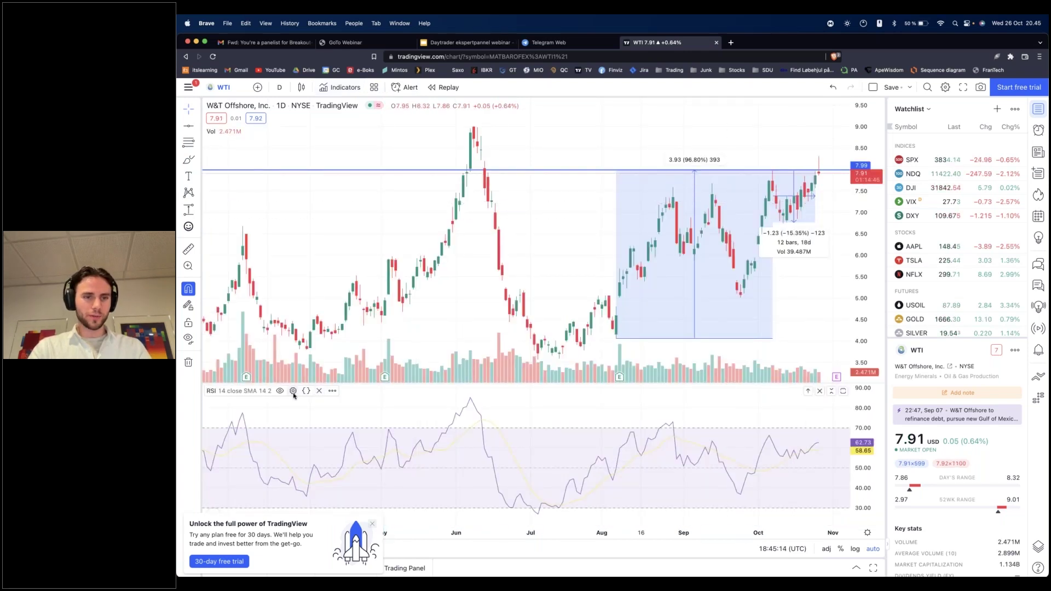
Check the RSI indicator's input settings and examine its curve around the 26 October breakout
left_click(293, 391)
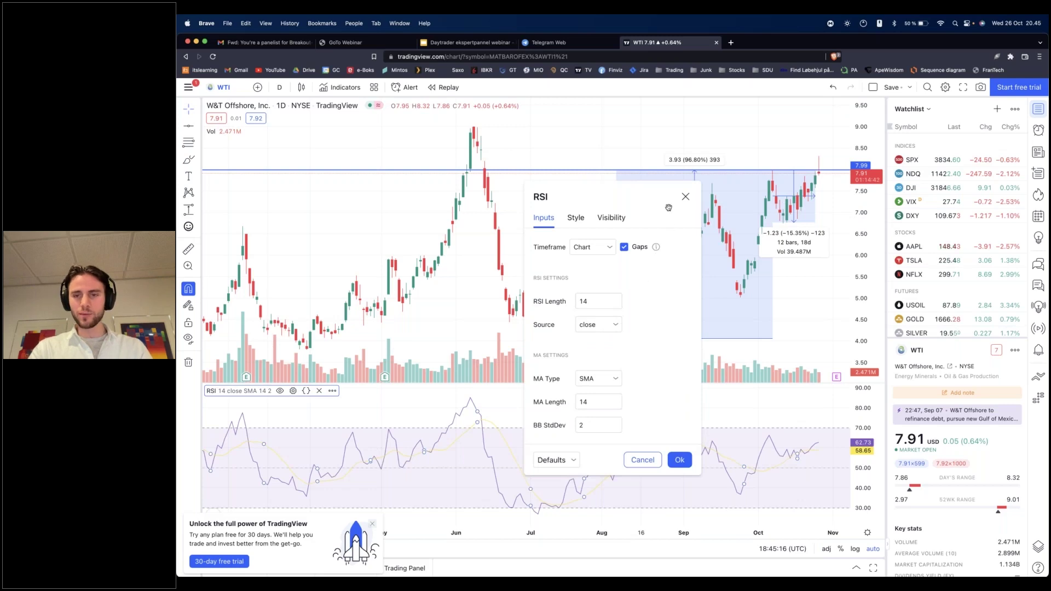
left_click(685, 197)
scroll(761, 283, "up", 5)
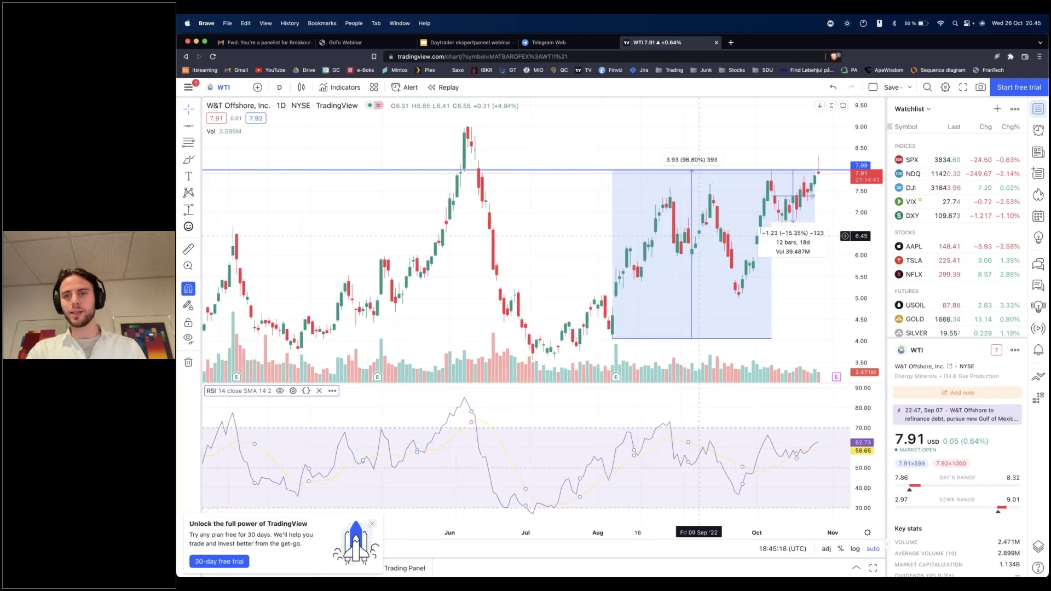
scroll(761, 283, "up", 2)
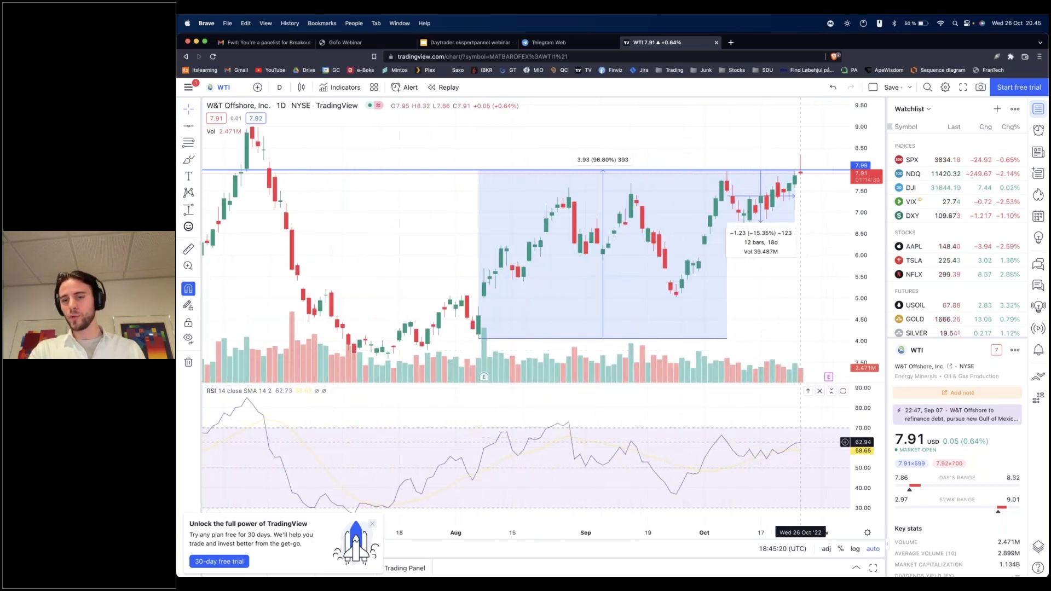
scroll(795, 241, "up", 2)
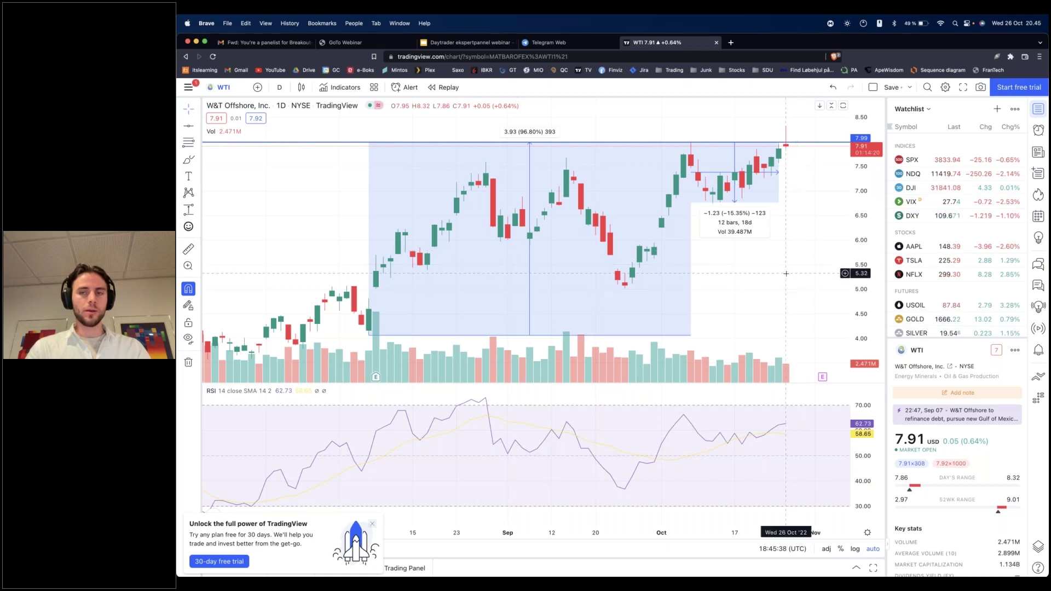
Switch to the risk_dataframe workbook in Excel and highlight the Risk_SMA Risk 20 Adjusted R row across B4:I4
key("alt+Tab")
key("alt+Tab")
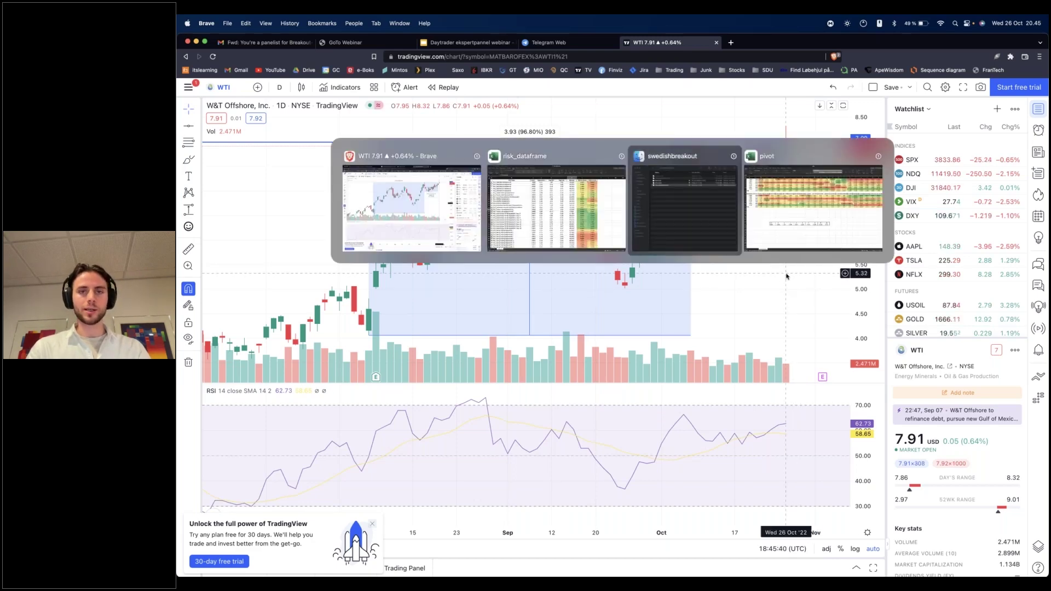
left_click(622, 209)
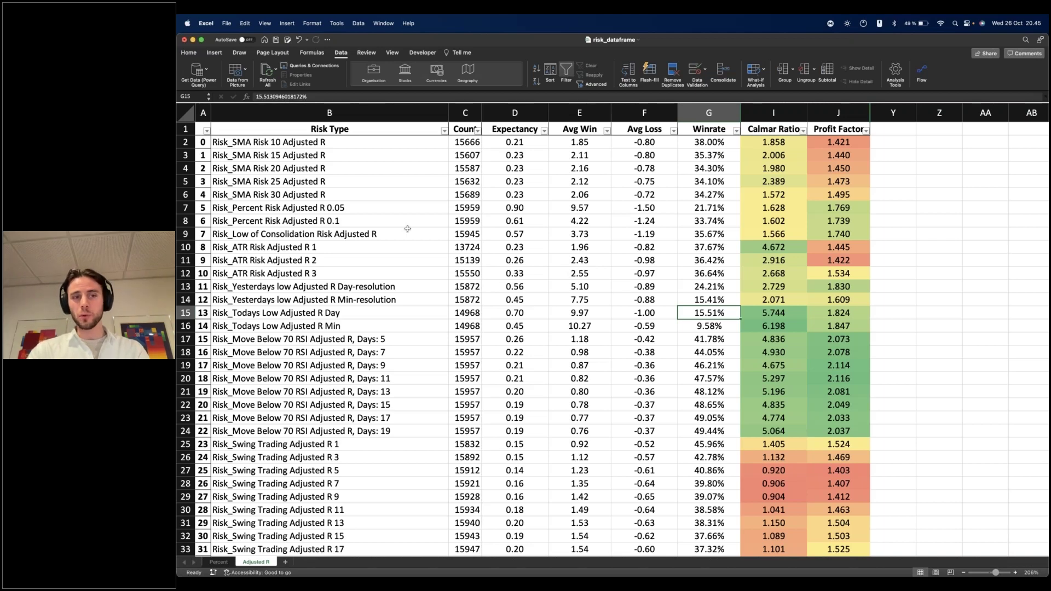
left_click_drag(360, 173, 817, 171)
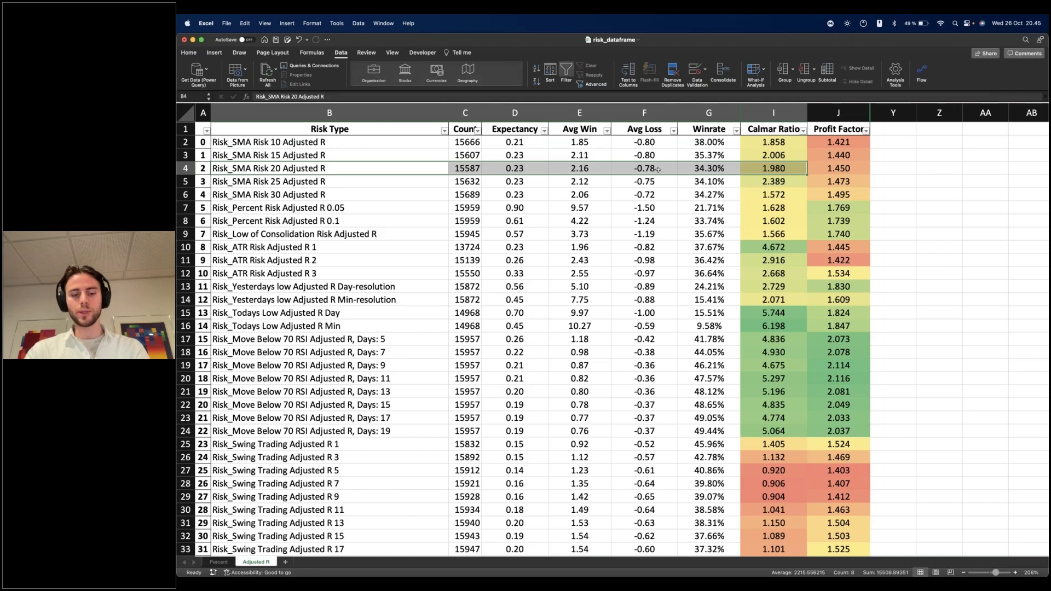
Switch back to the TradingView chart of W&T Offshore and add the Moving Average indicator
key("alt+Tab")
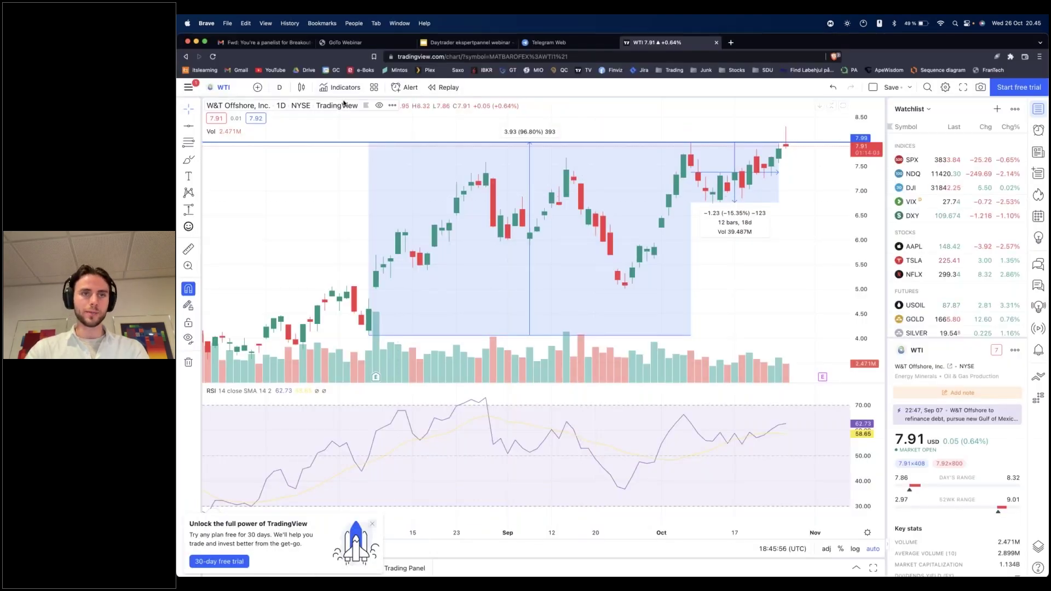
left_click(342, 88)
type("ma")
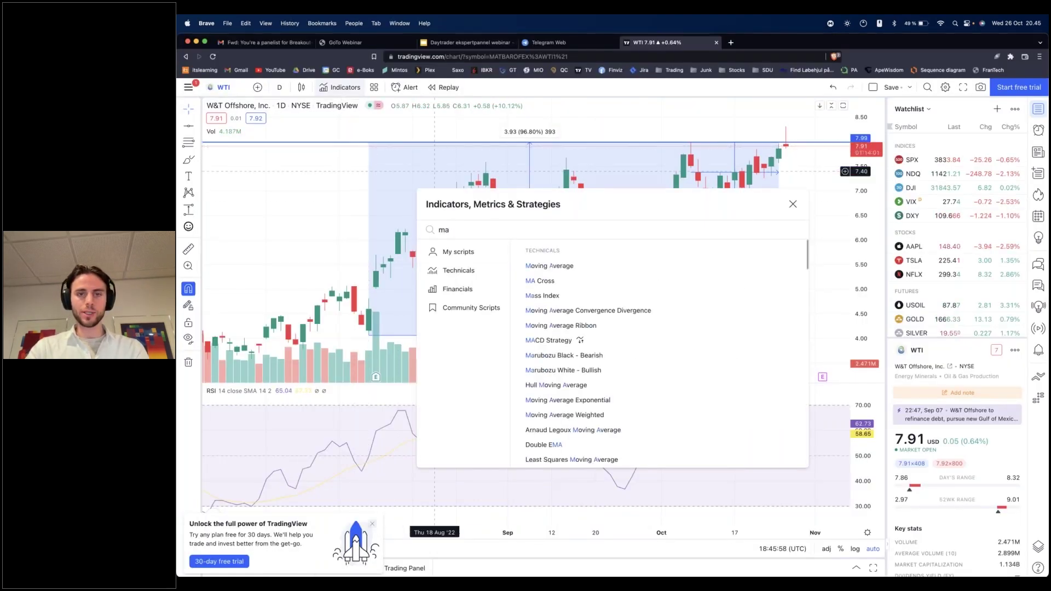
left_click(550, 266)
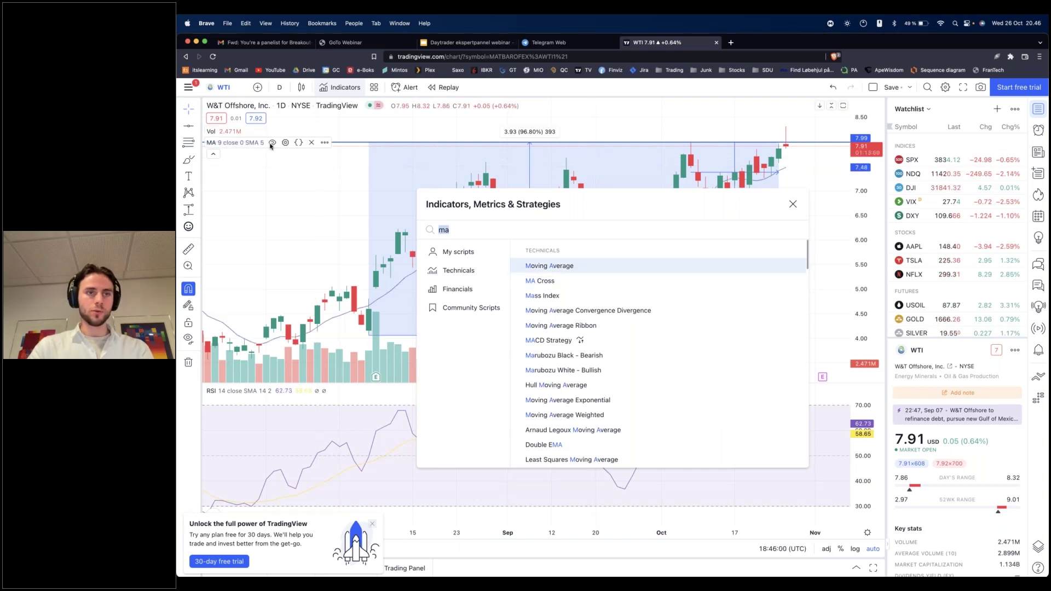
Set the moving average's length to 20 and remove the Relative Strength Index indicator from the chart
left_click(286, 143)
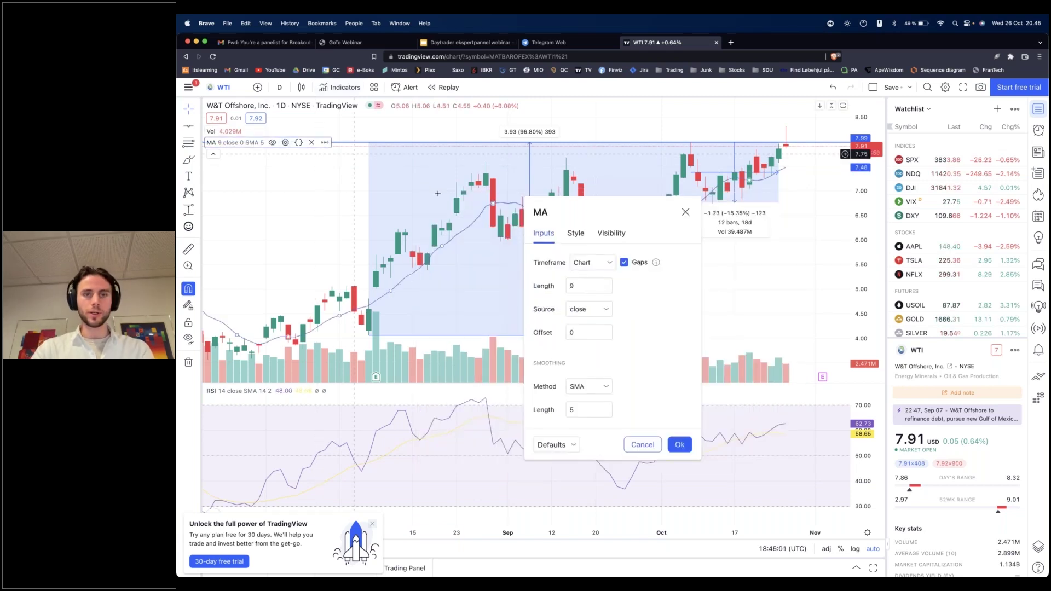
left_click(580, 291)
key("BackSpace")
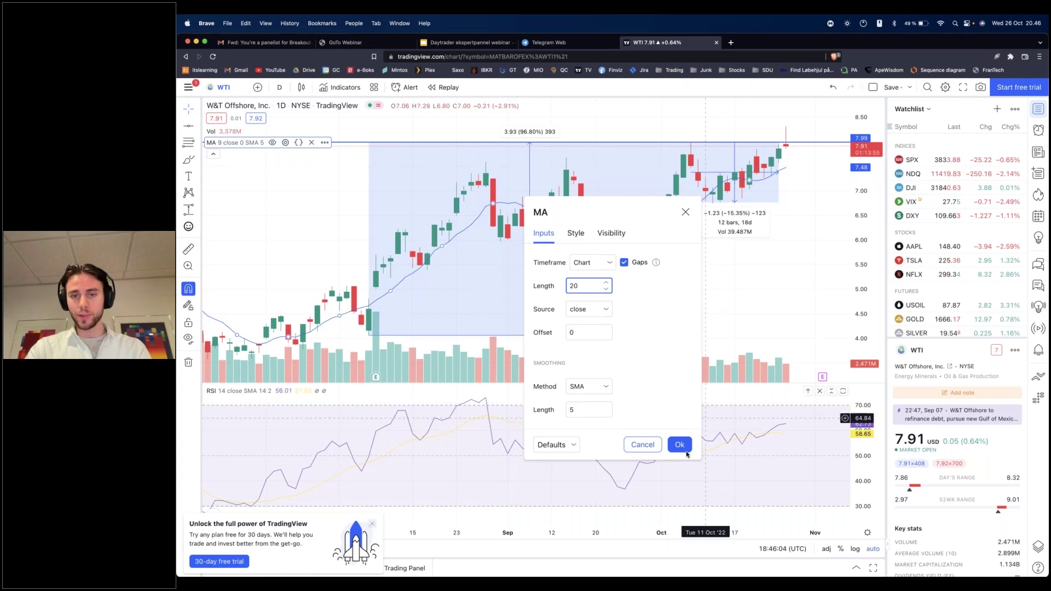
key("Return")
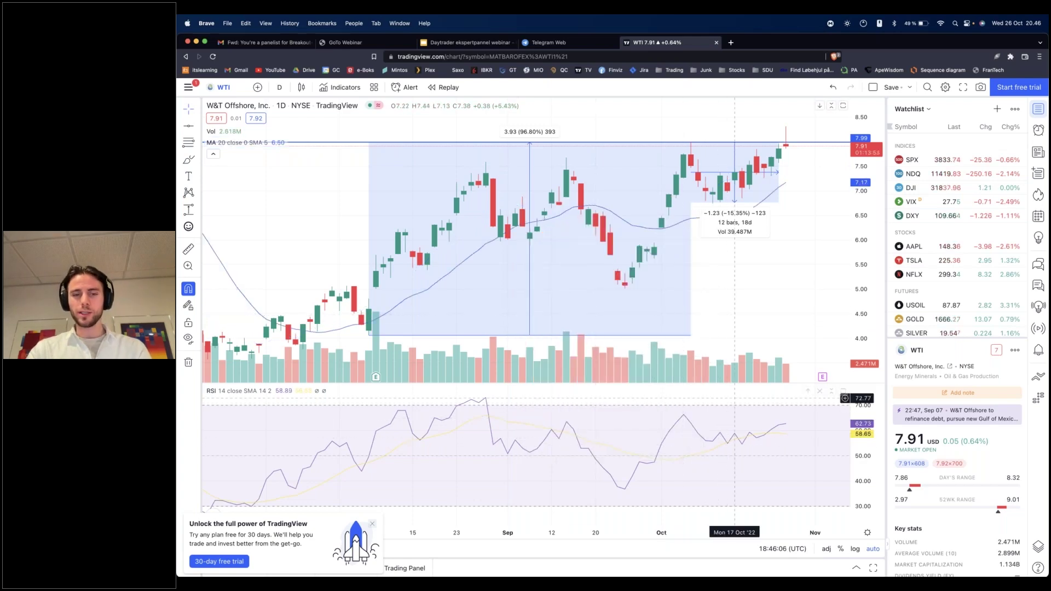
left_click(317, 391)
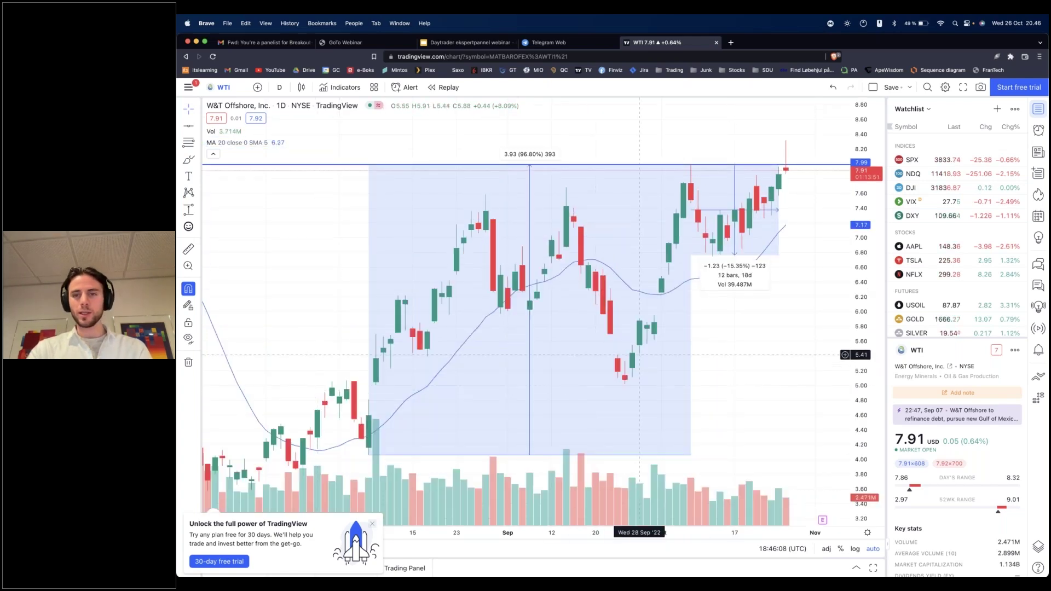
scroll(658, 263, "up", 3)
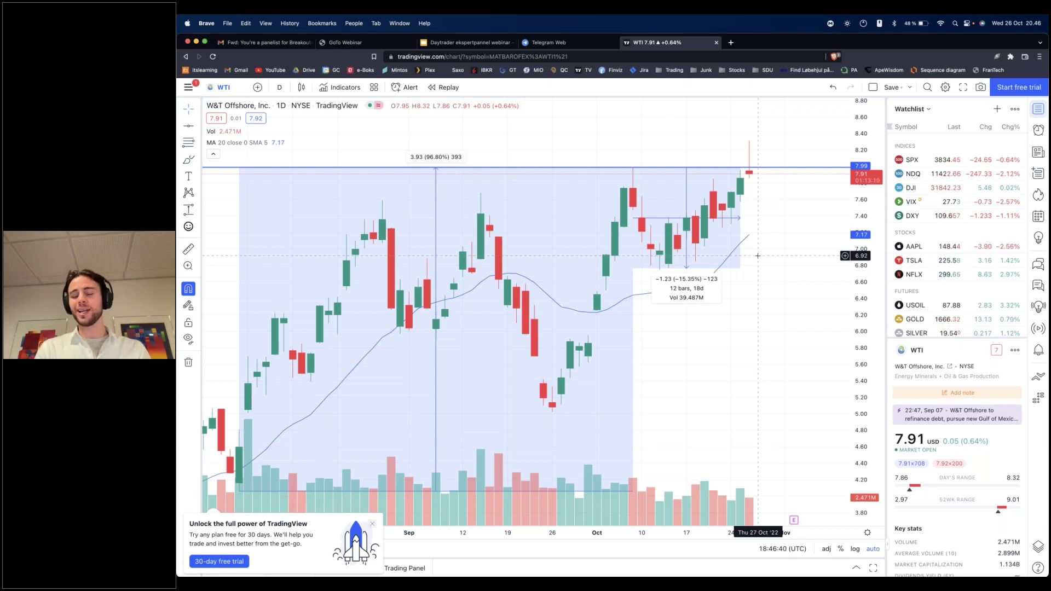
Switch to the Daytrader ekspertpannel webinar presentation and show slide 28, Swedish breakout variable
key("alt+Tab")
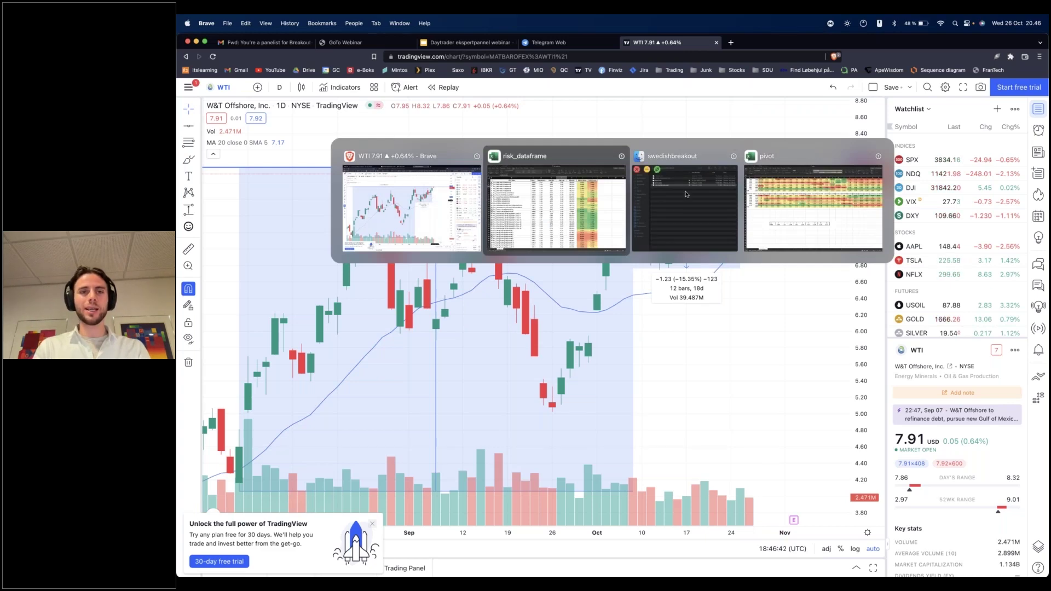
key("Escape")
left_click(458, 43)
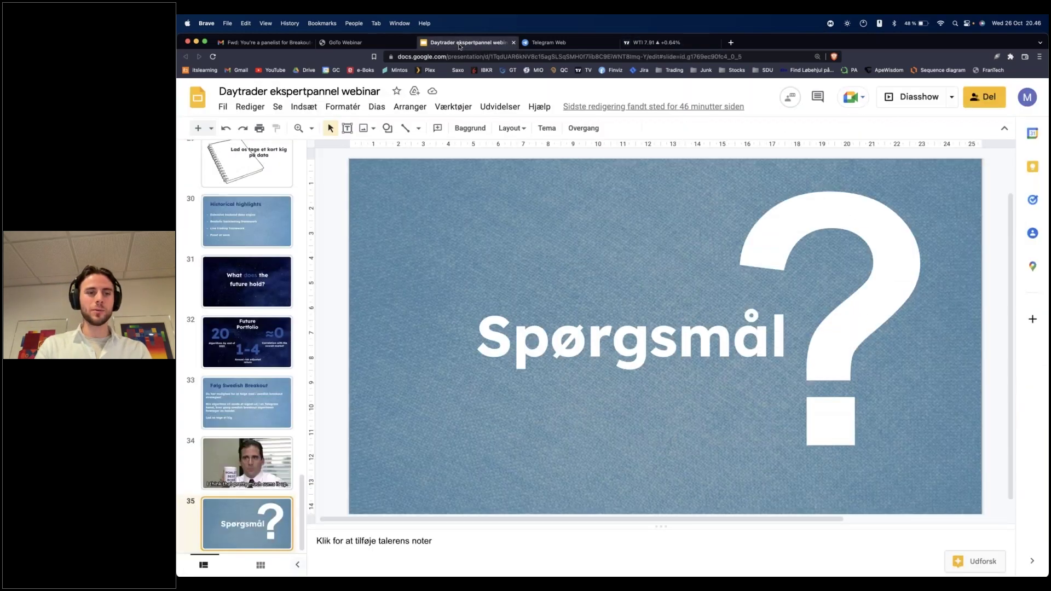
scroll(247, 307, "up", 5)
left_click(247, 306)
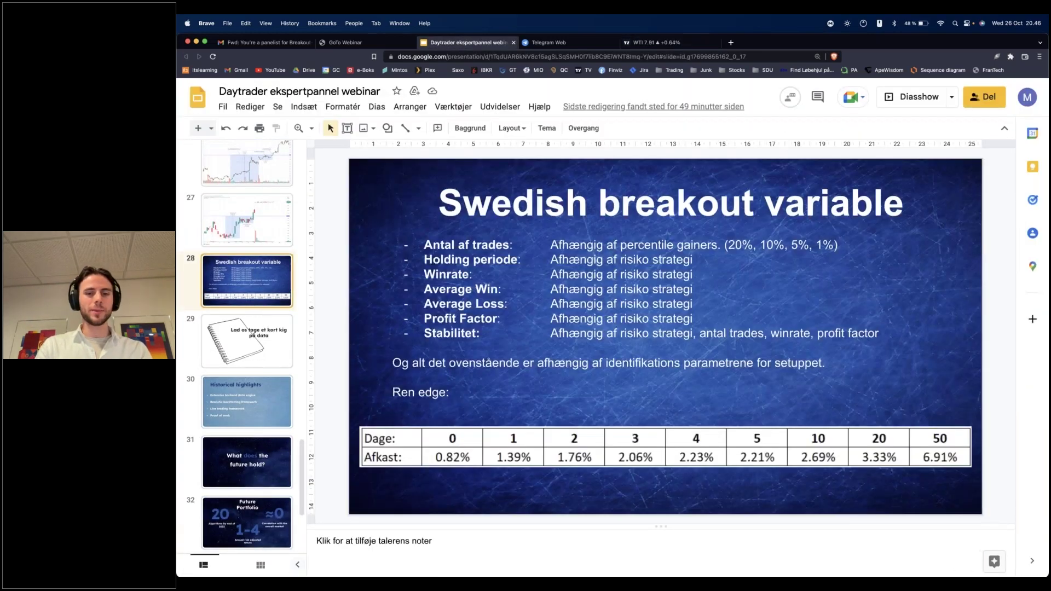
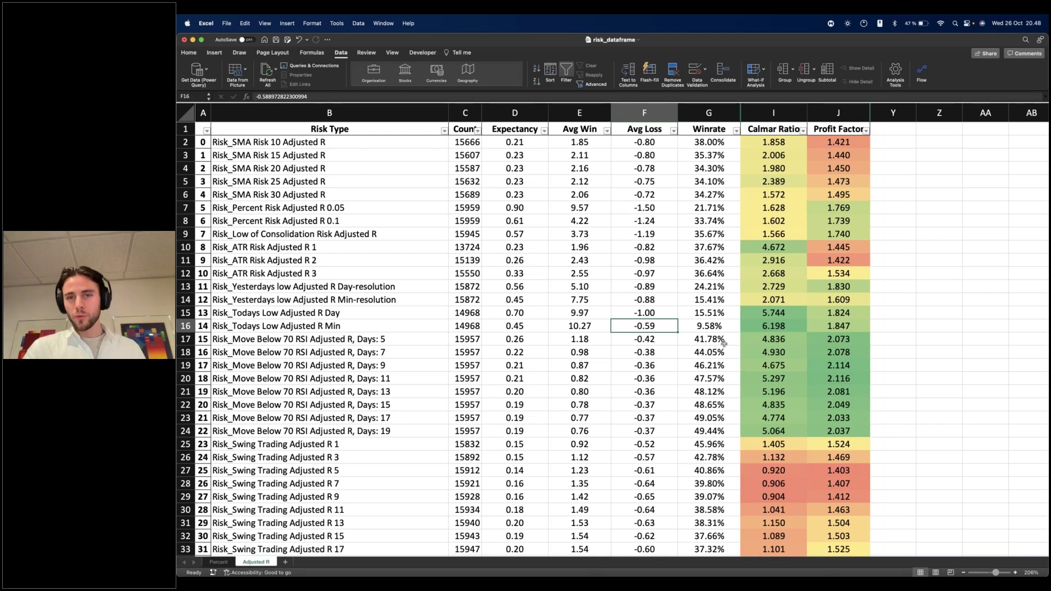
Mark the winrate of the 19-day Move Below 70 RSI strategy in risk_dataframe, and return to the webinar presentation
left_click(713, 427)
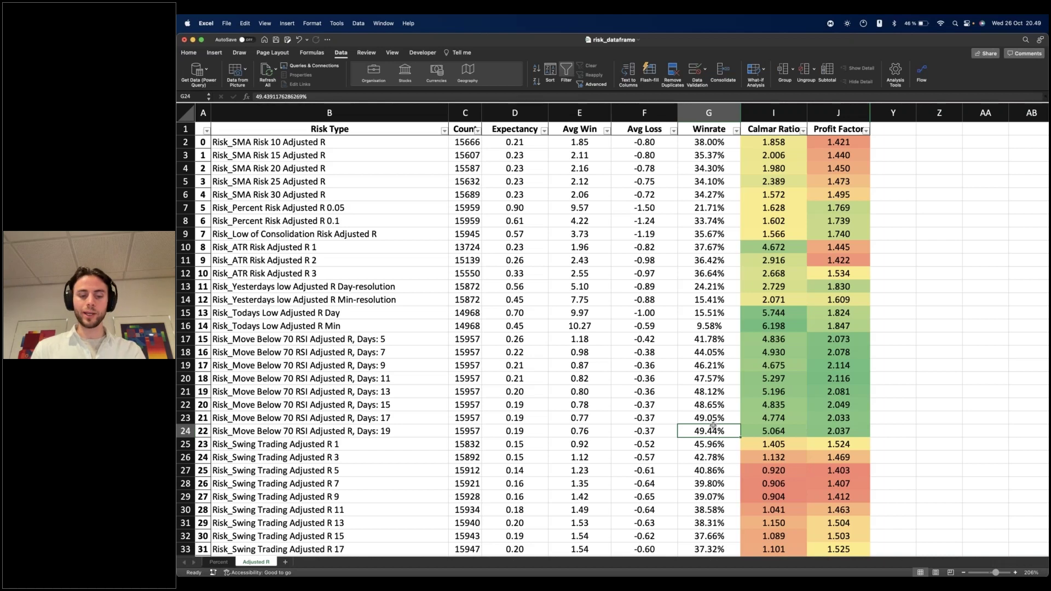
key("alt+Tab")
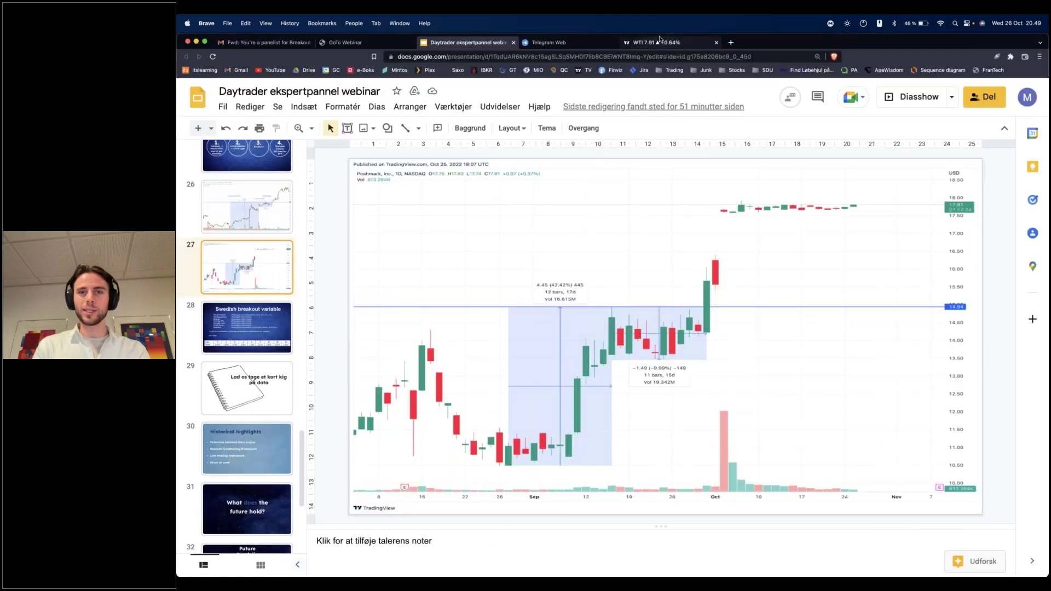
left_click(657, 43)
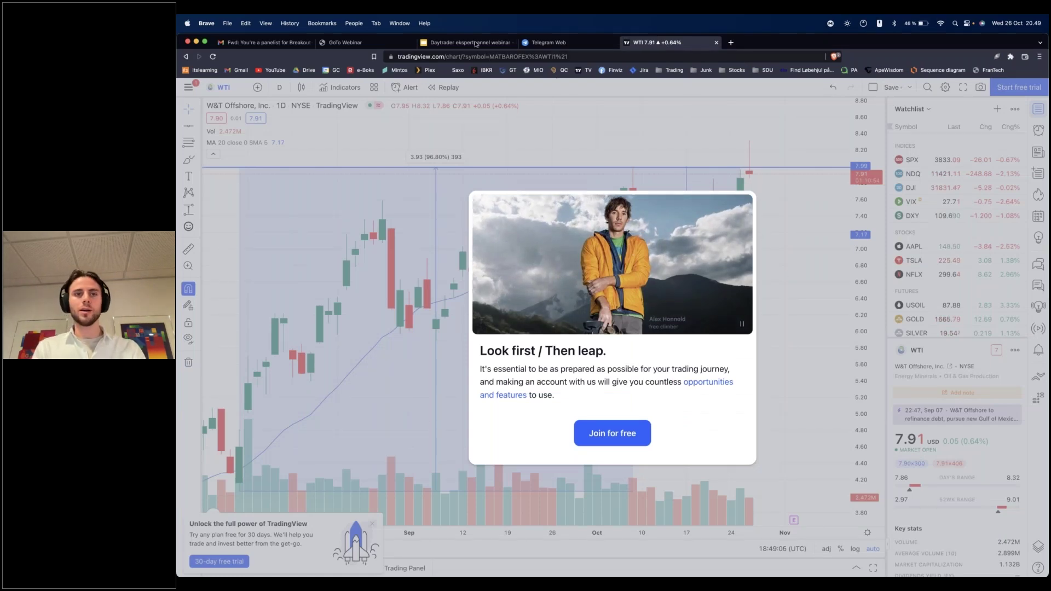
left_click(468, 44)
Switch to the risk_dataframe workbook and look through the risk strategies on the Adjusted R sheet
key("alt+Tab")
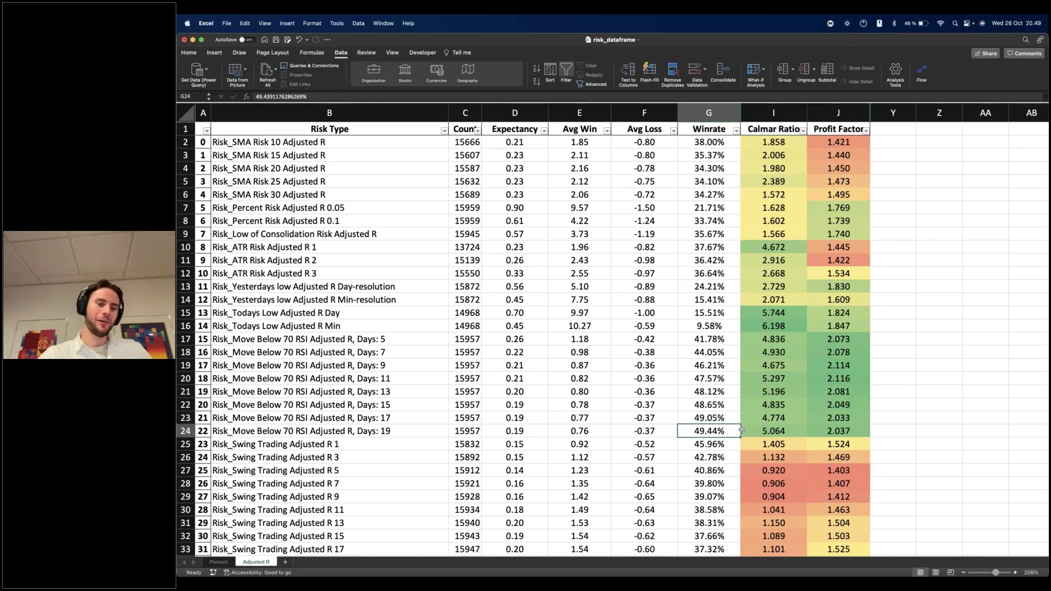
scroll(742, 430, "down", 5)
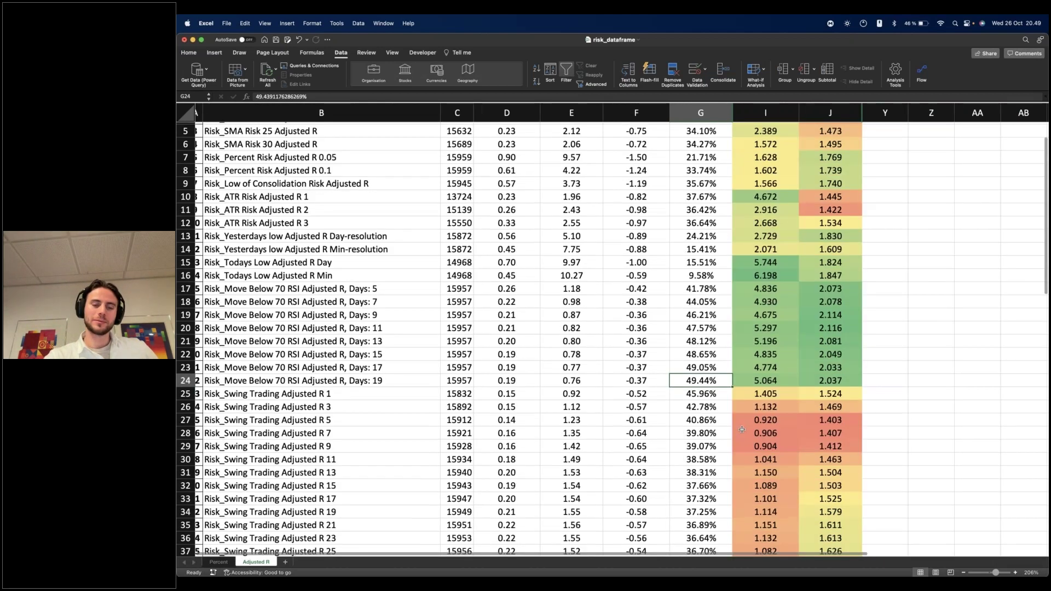
scroll(742, 430, "down", 3)
scroll(286, 424, "up", 8)
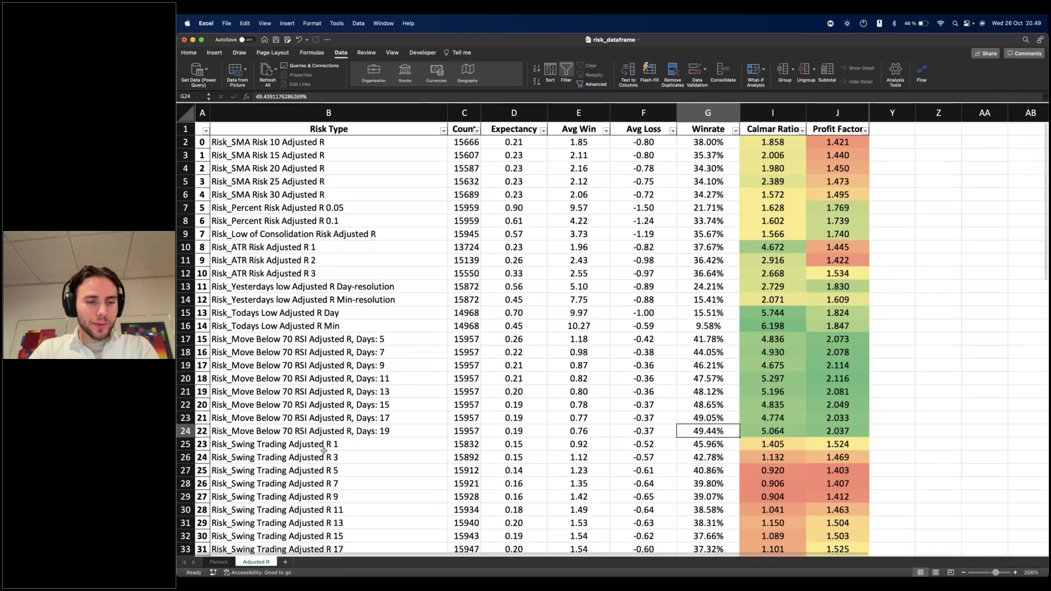
mouse_move(267, 556)
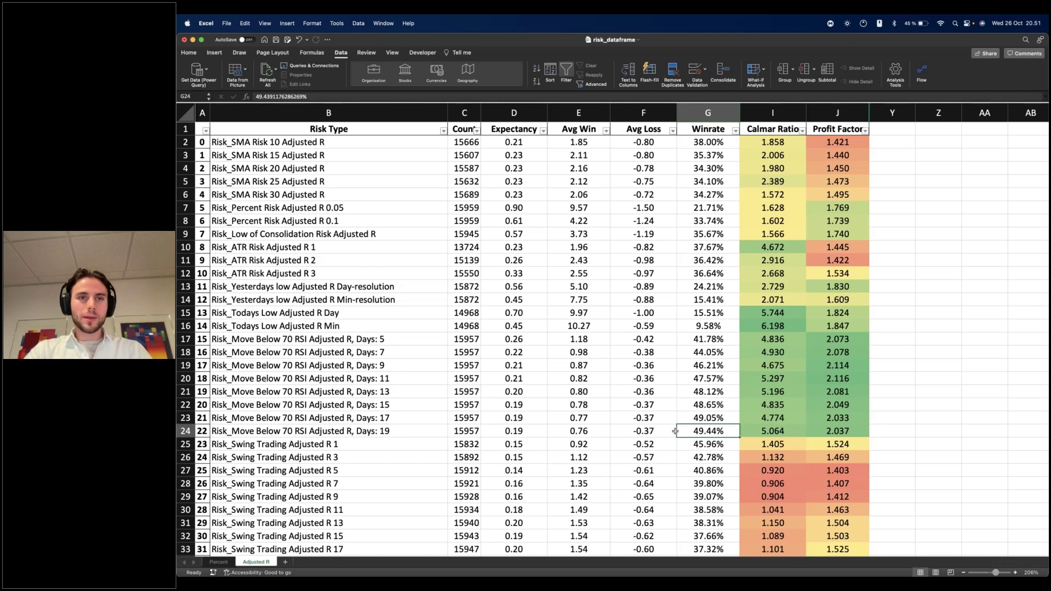
Switch to TradingView, reload the page to get rid of the sign-up pop-up, and load the SPY chart
key("super+Tab")
left_click(665, 42)
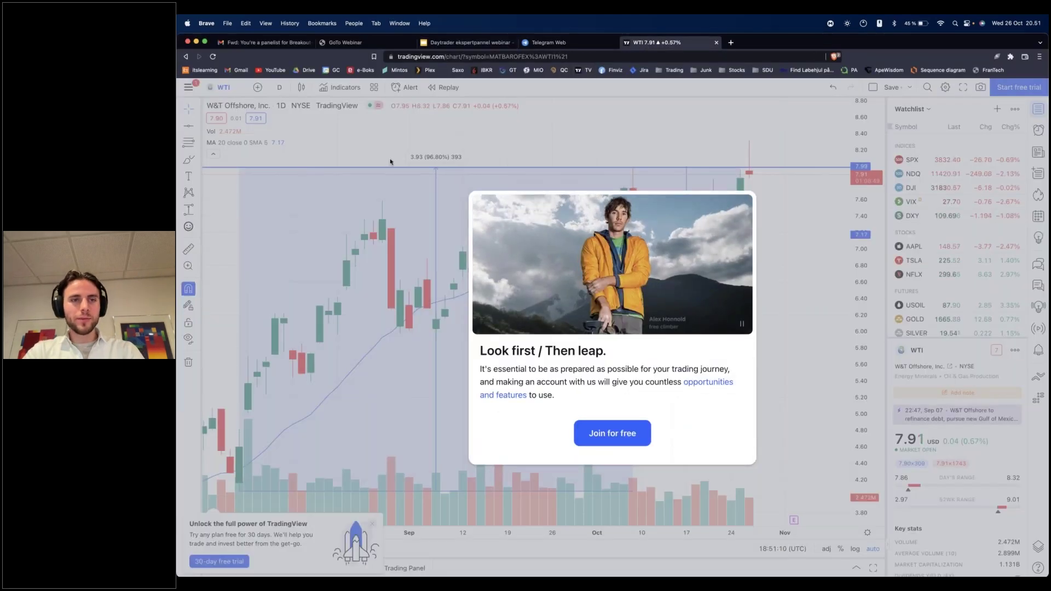
key("super+r")
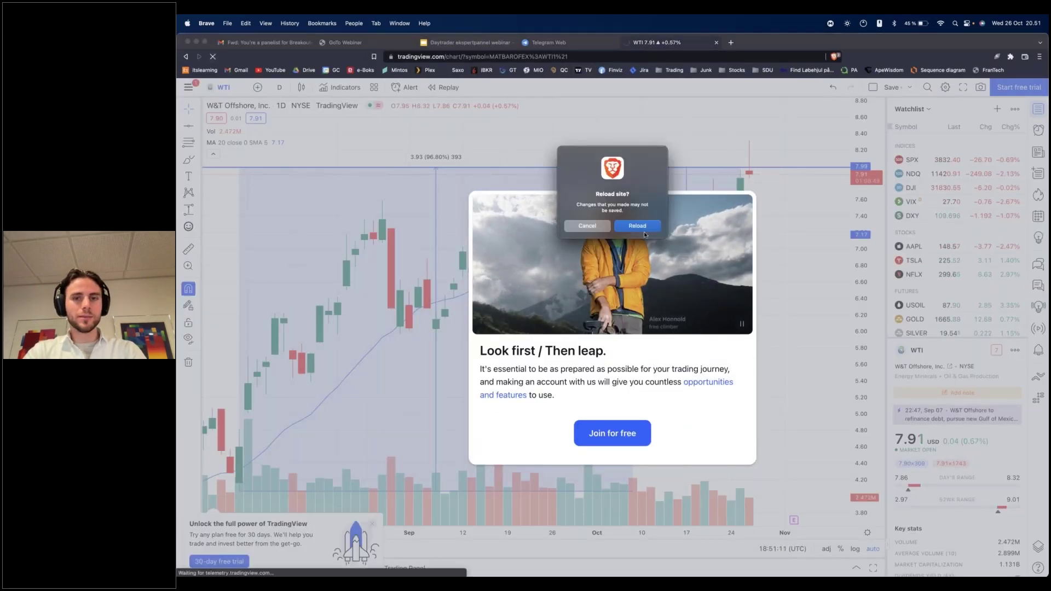
left_click(643, 228)
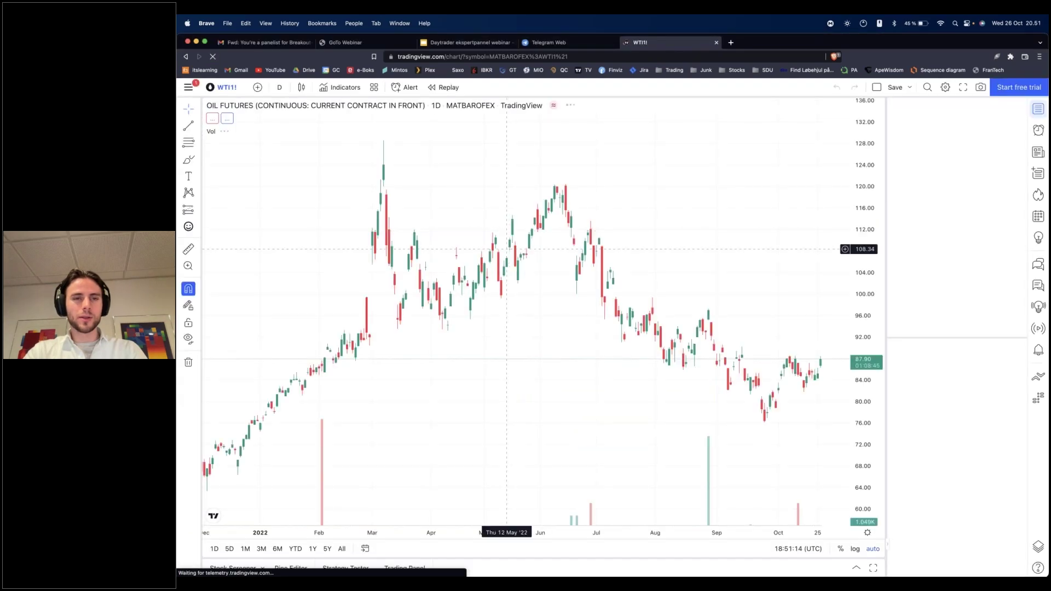
type("SPY")
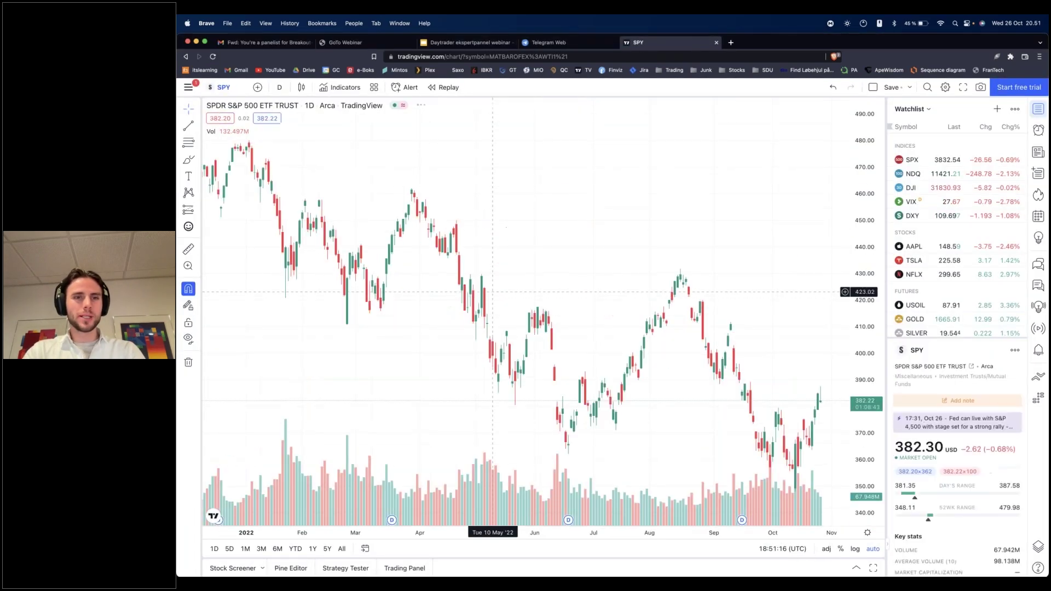
Add a Moving Average indicator to the SPY chart and set its length to 200
left_click(341, 87)
type("ma")
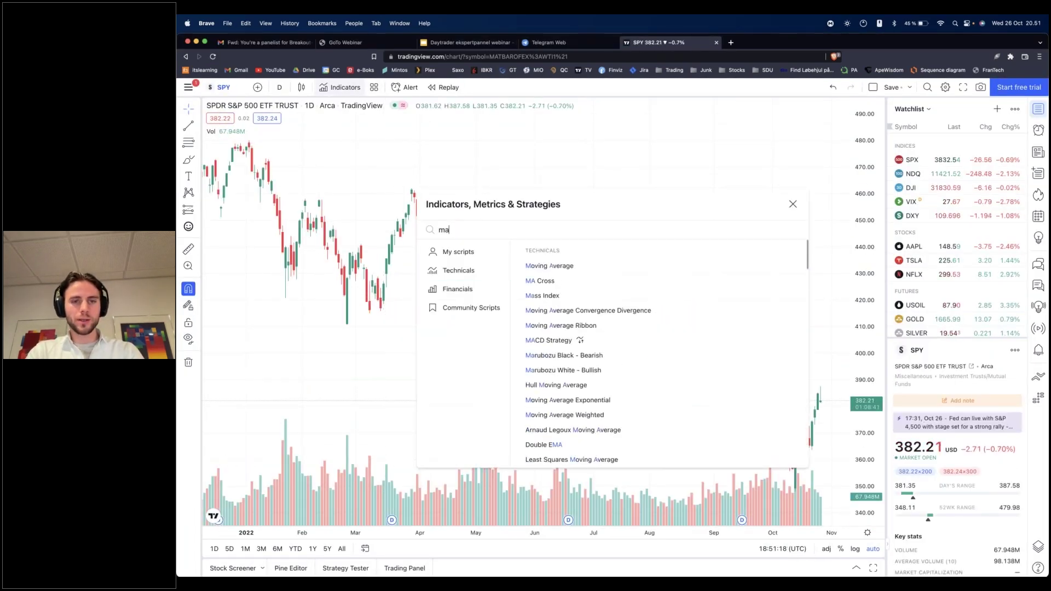
left_click(655, 266)
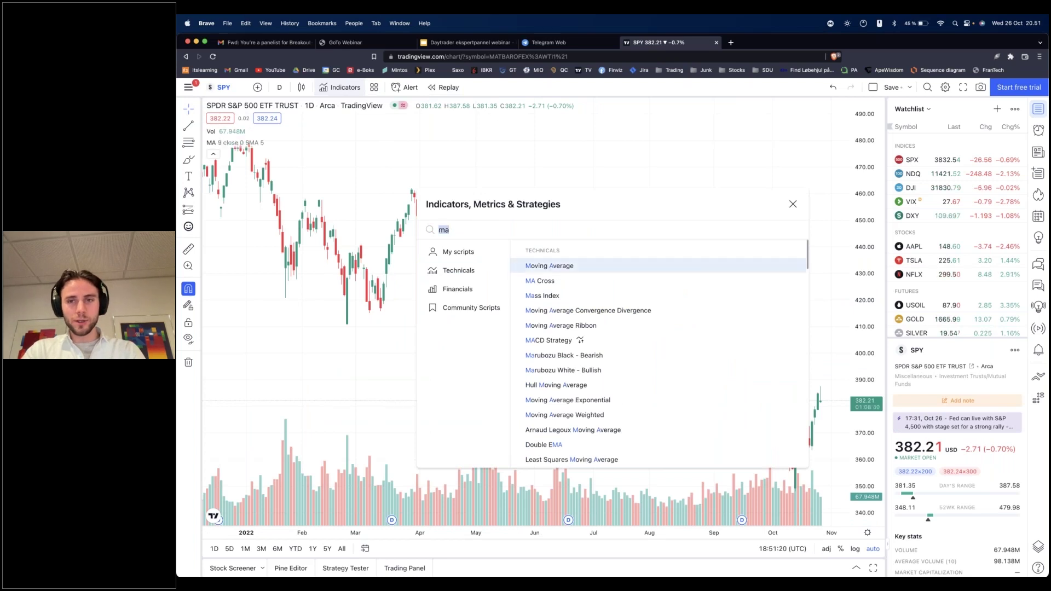
left_click(793, 204)
double_click(263, 143)
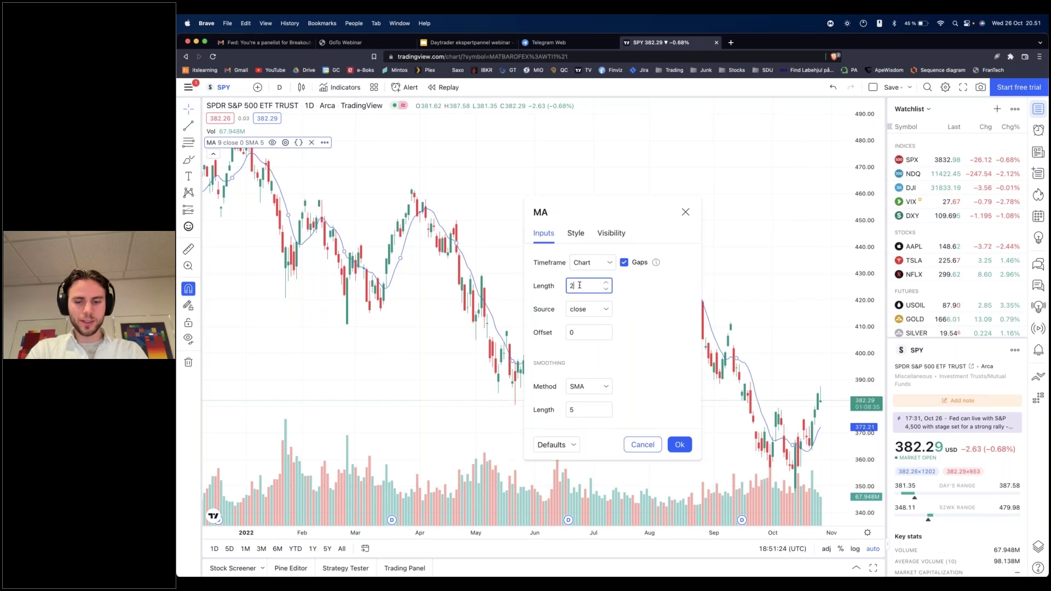
left_click(680, 444)
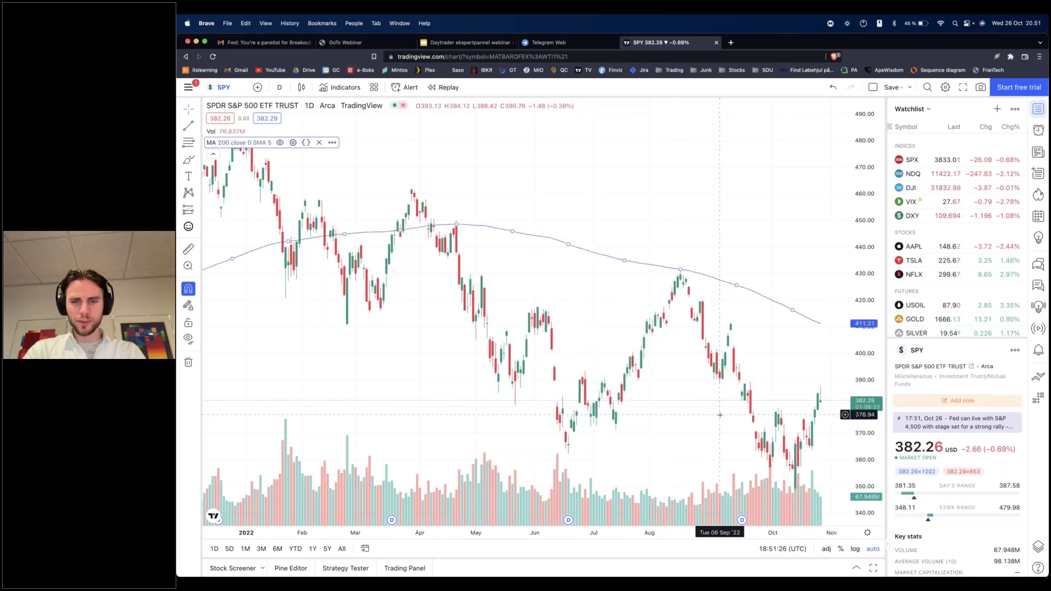
Examine the SPY price against its 200-day moving average from 2019 to October 2022, staying on the chart page
scroll(720, 414, "down", 5)
scroll(720, 415, "right", 3)
left_click(656, 369)
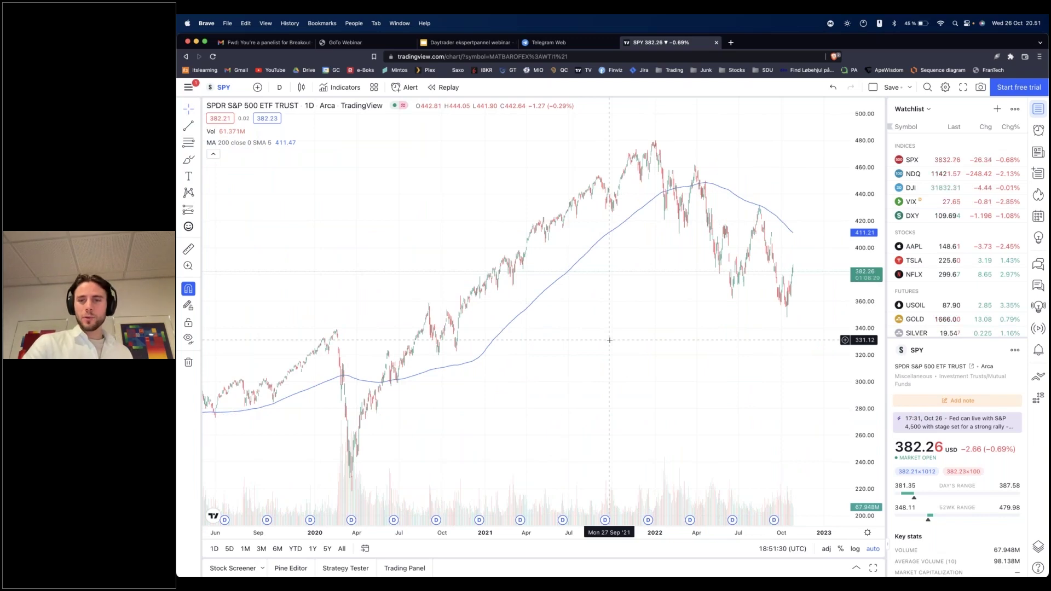
scroll(610, 340, "up", 5)
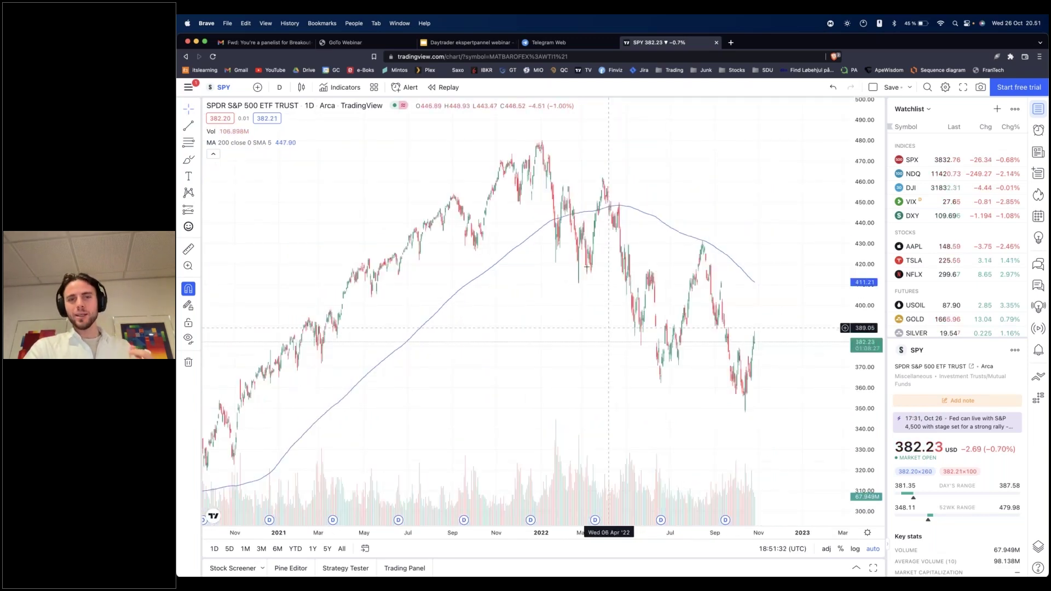
scroll(567, 248, "down", 1)
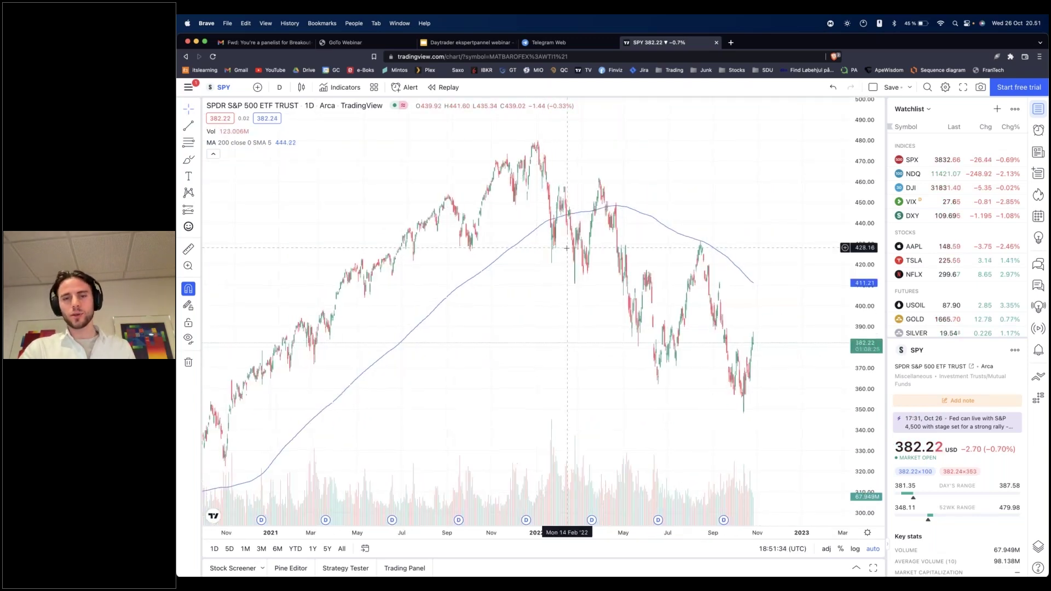
scroll(567, 248, "up", 2)
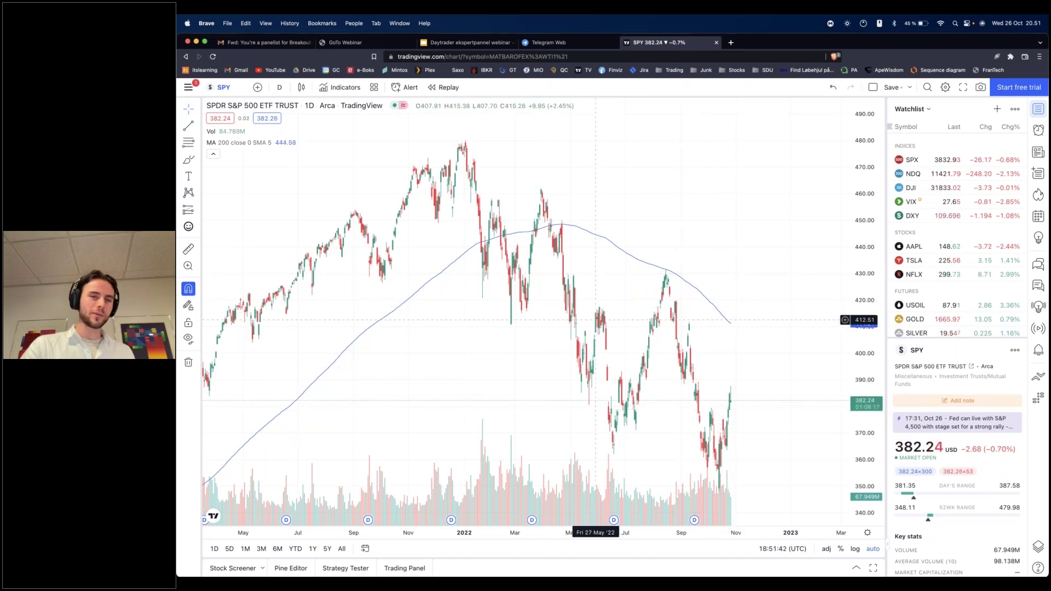
key("super+r")
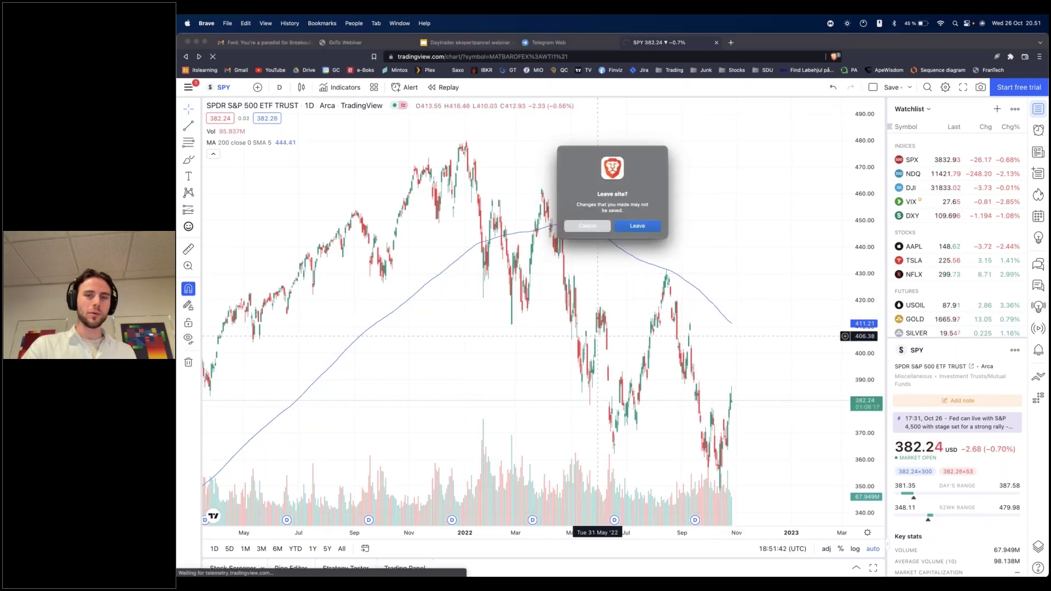
left_click(589, 225)
Examine where SPY crosses its 200-day moving average, from the March 2020 drop through the 2022 decline
left_click_drag(460, 247, 729, 261)
left_click_drag(383, 236, 664, 216)
left_click_drag(448, 389, 230, 351)
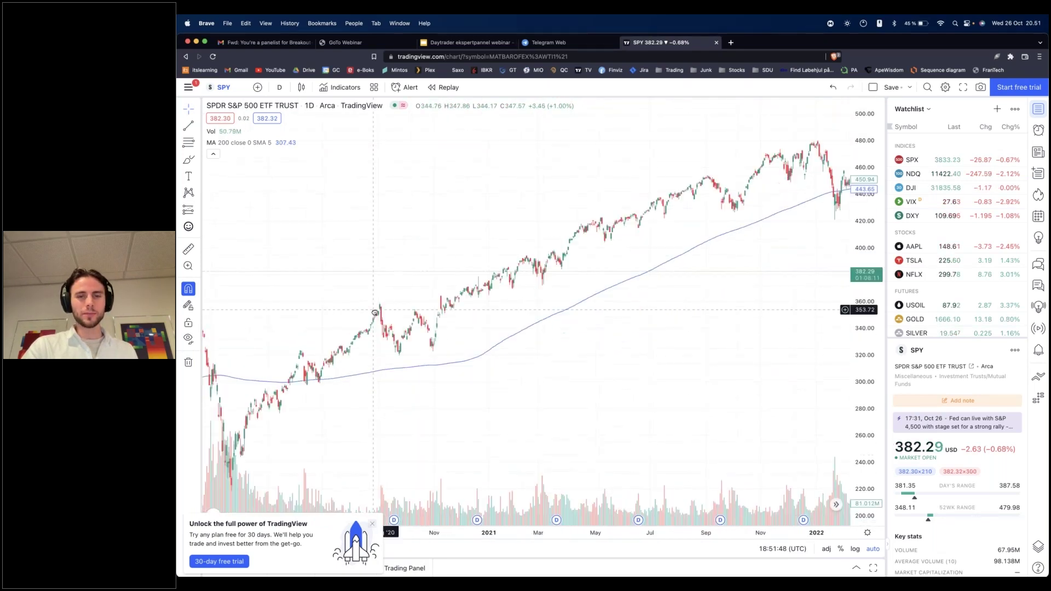
left_click_drag(290, 314, 588, 252)
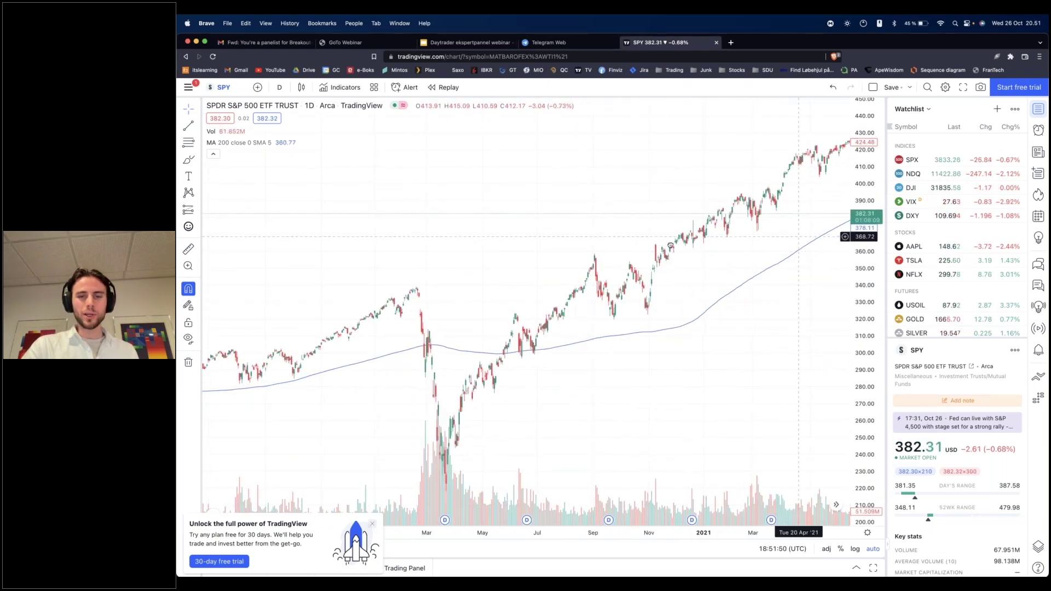
left_click_drag(799, 252, 579, 258)
left_click_drag(730, 258, 415, 307)
left_click_drag(506, 293, 547, 292)
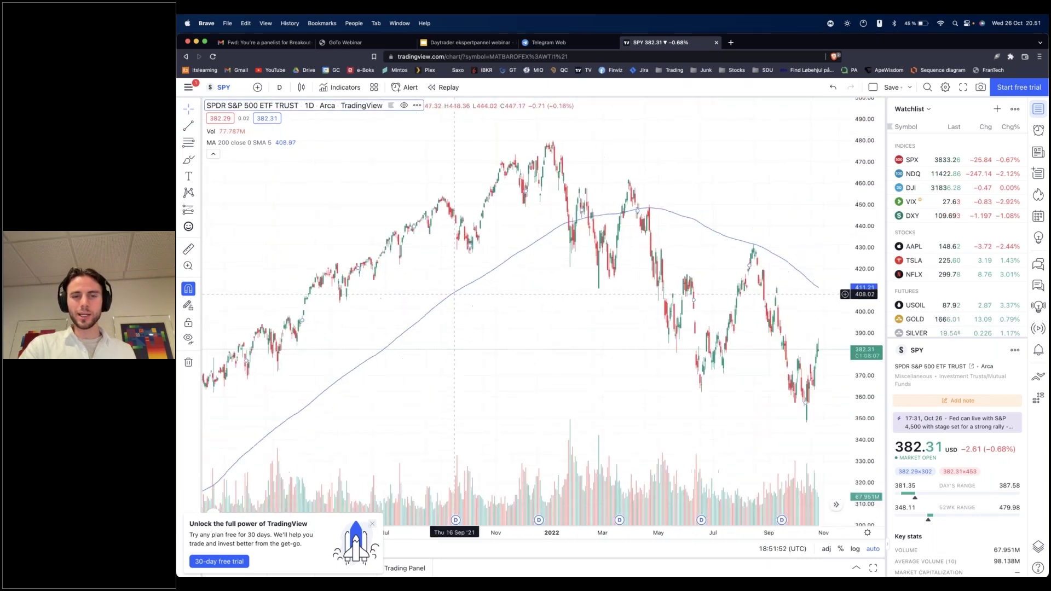
Examine SPY's history against its 200-day moving average, going back from 2022 to the 2008 market decline
left_click_drag(615, 282, 555, 280)
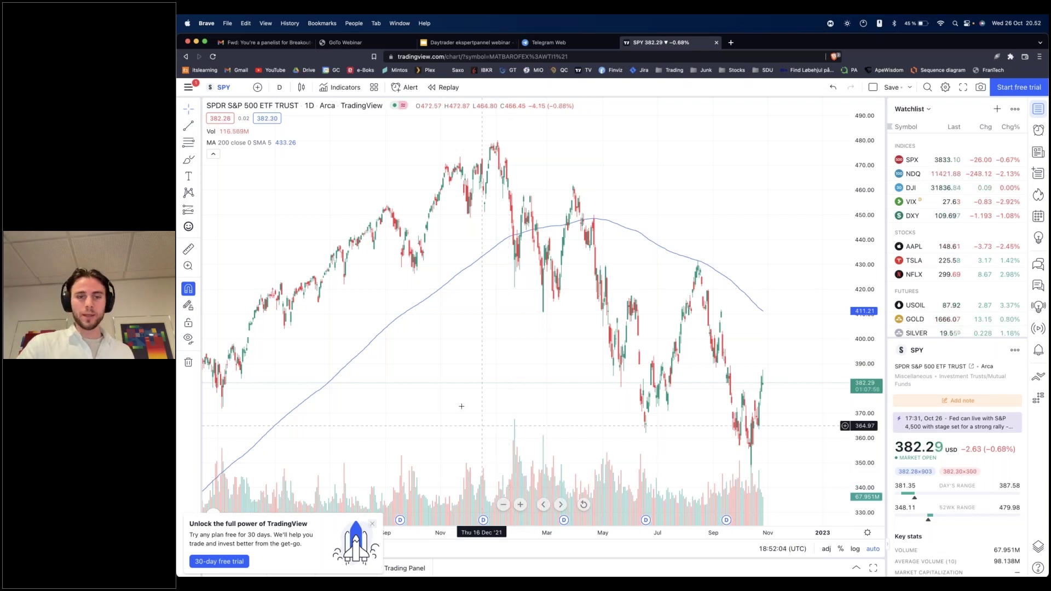
scroll(615, 399, "left", 10)
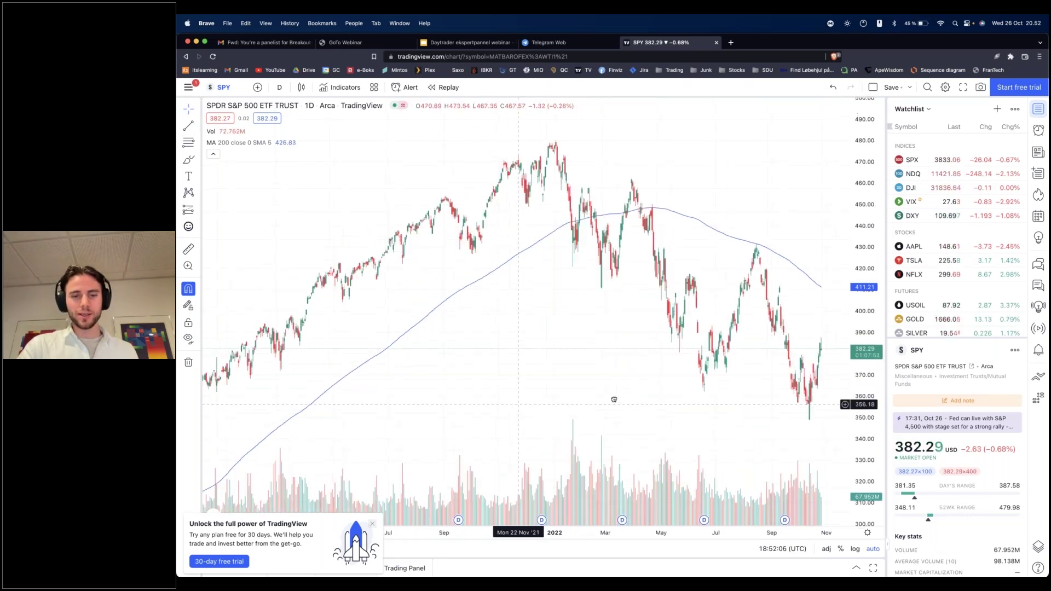
scroll(636, 375, "left", 10)
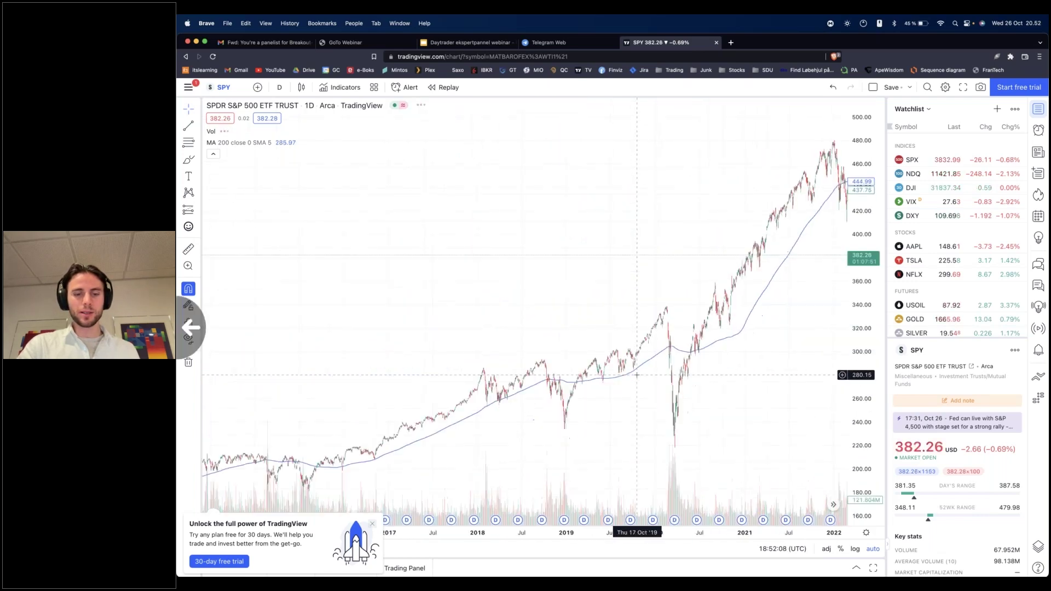
key("Escape")
scroll(327, 339, "down", 2)
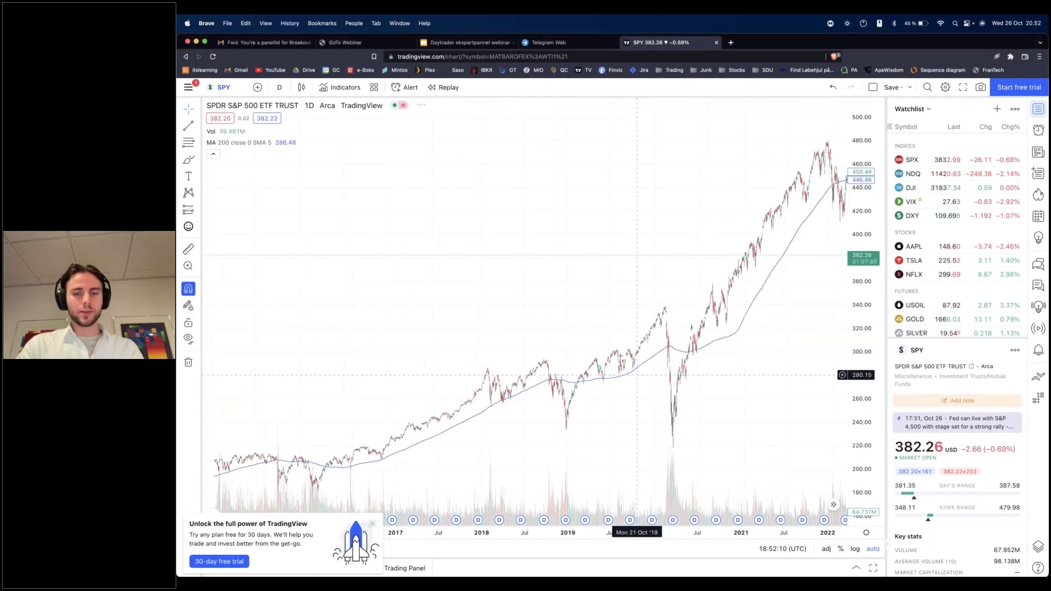
scroll(327, 338, "left", 15)
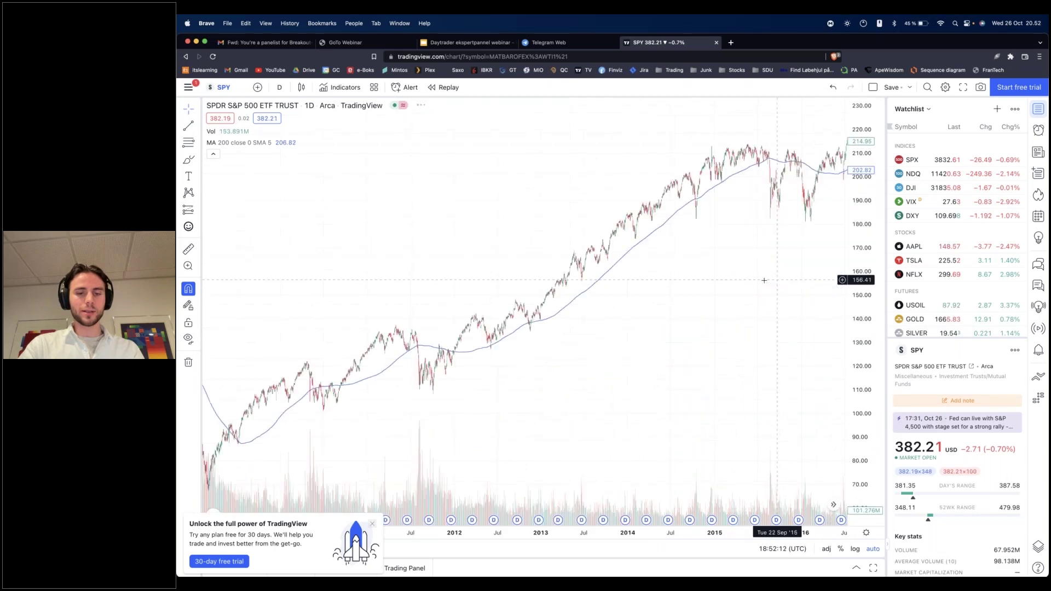
scroll(797, 273, "left", 10)
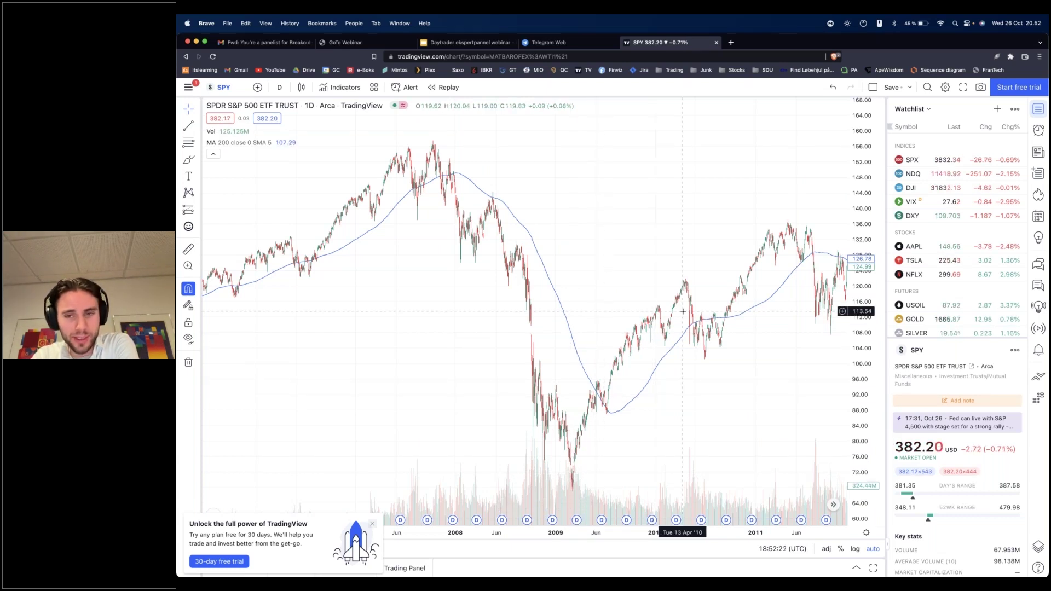
Measure SPY's rise from the March 2009 low to January 2010 with the Price Range tool, discarding the measurement once read
left_click(197, 210)
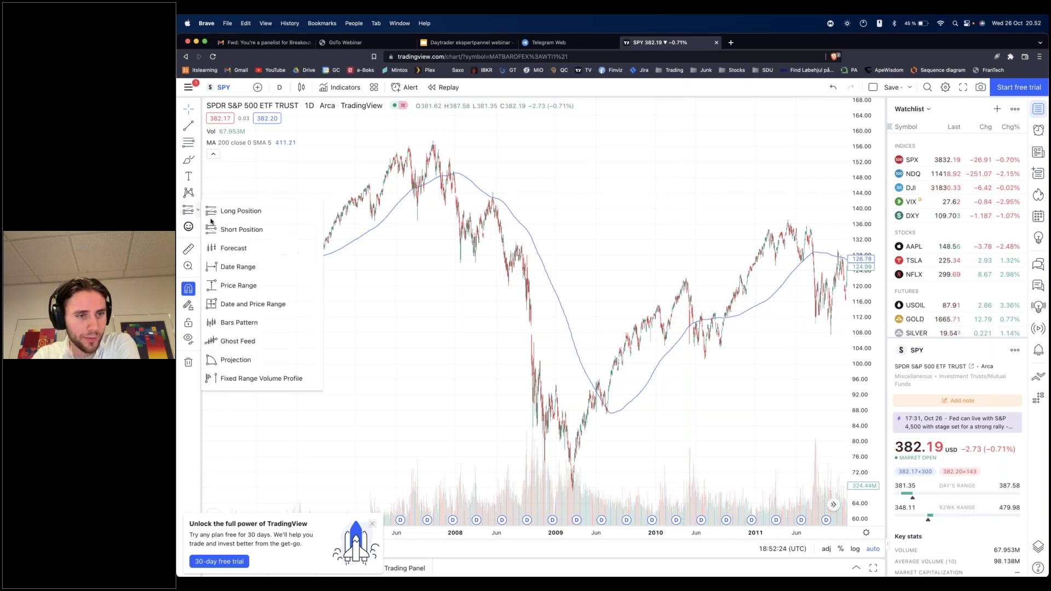
left_click(283, 289)
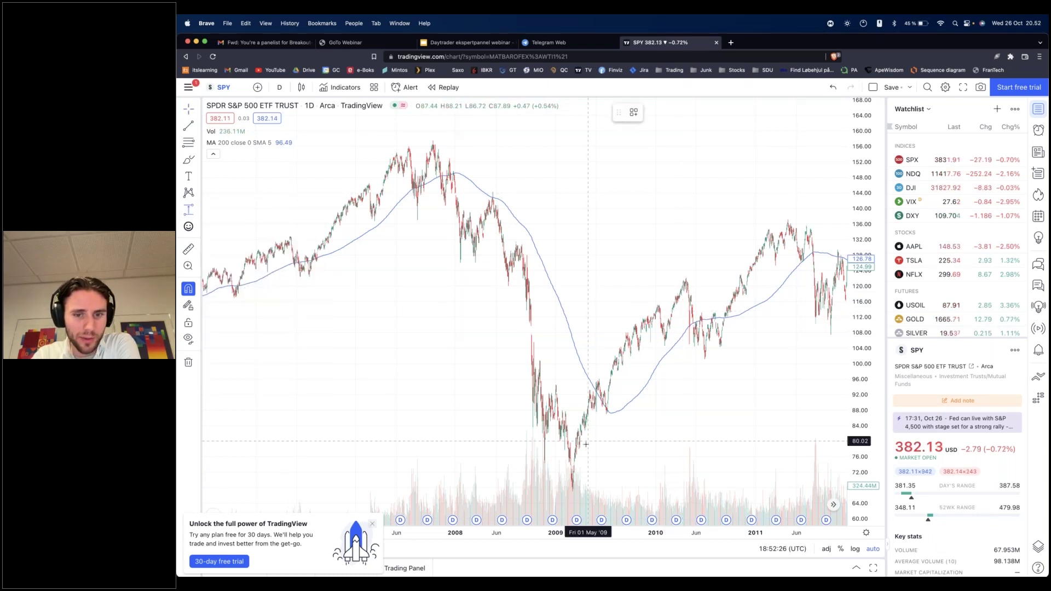
left_click(574, 489)
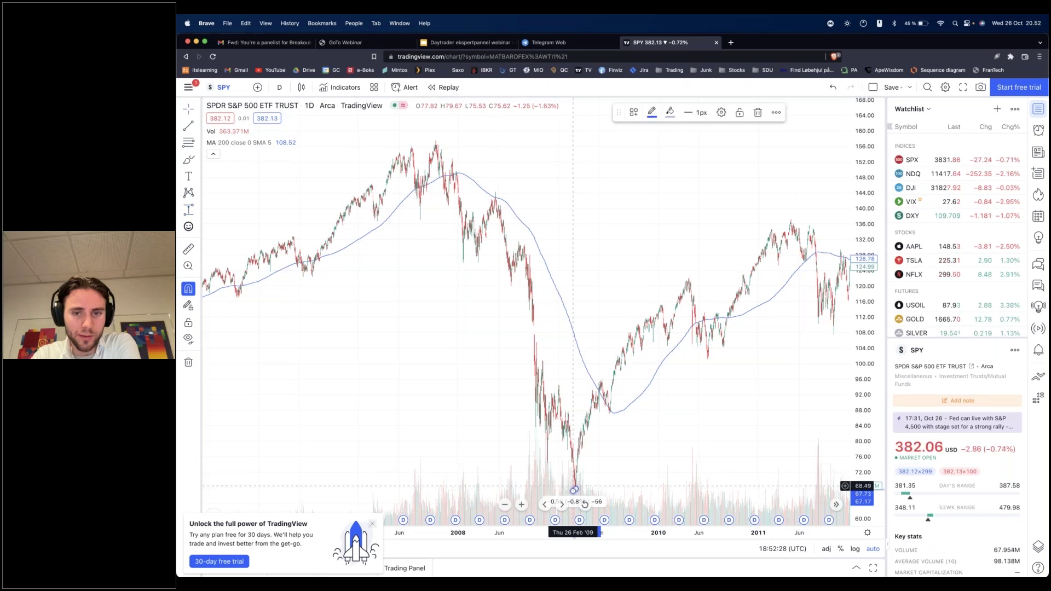
scroll(613, 487, "left", 5)
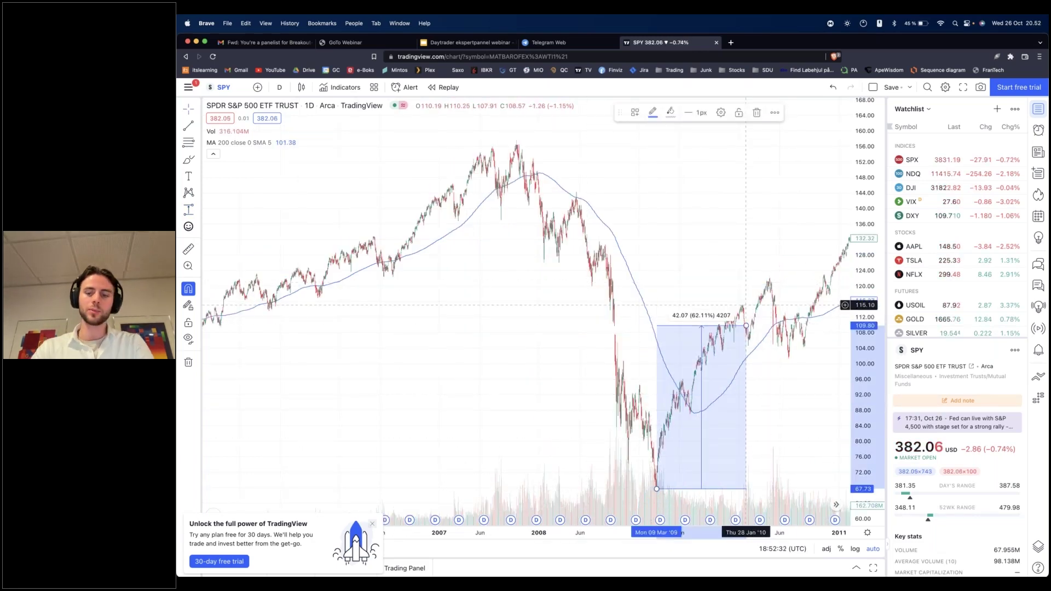
key("Escape")
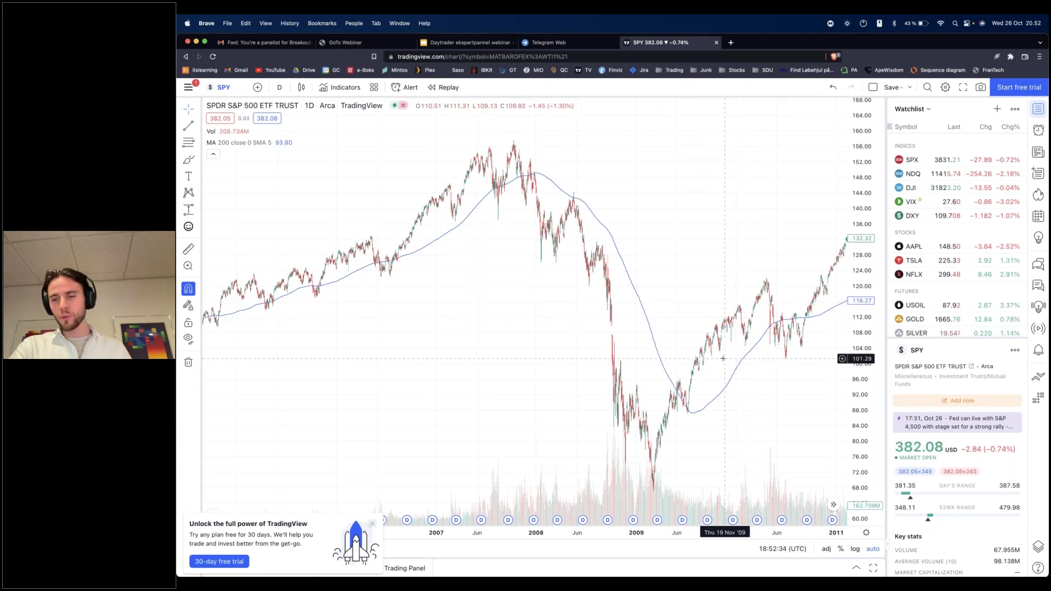
Examine SPY against its 200-day moving average from the 2009 recovery forward to the 2022 downtrend
scroll(712, 351, "right", 5)
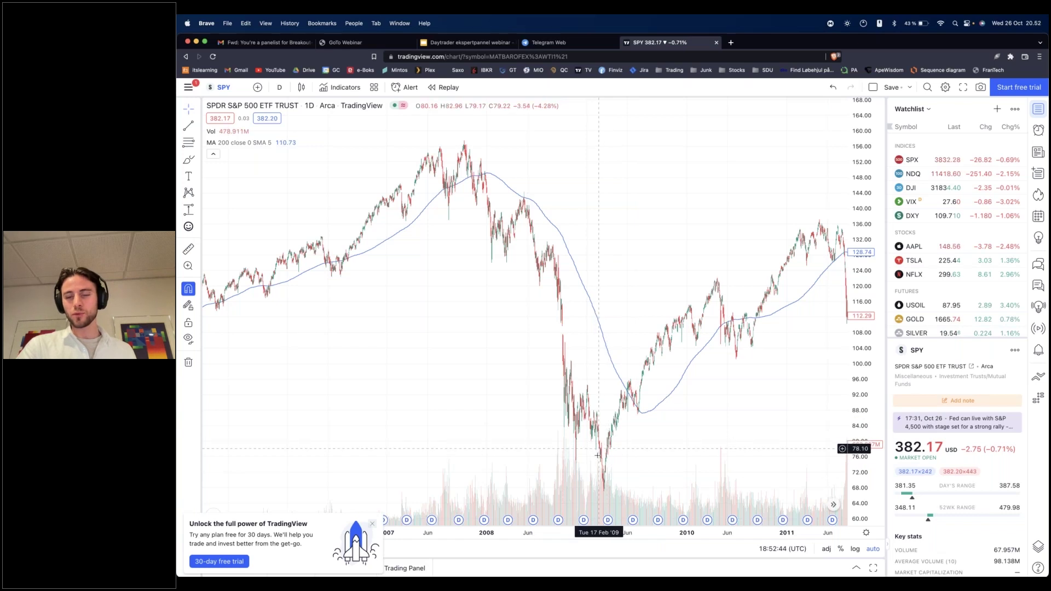
scroll(712, 402, "right", 3)
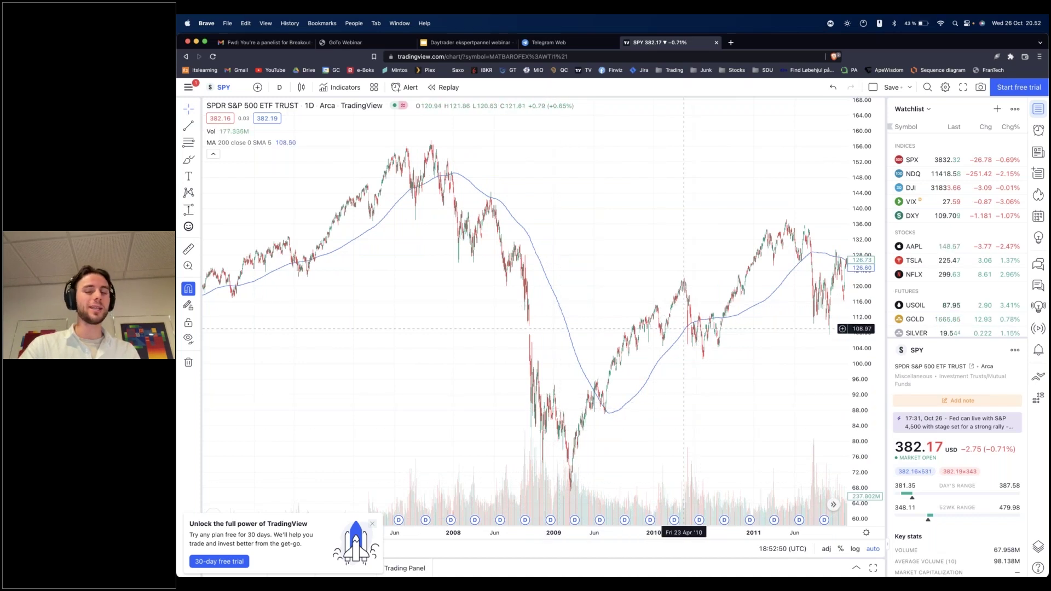
scroll(731, 372, "right", 2)
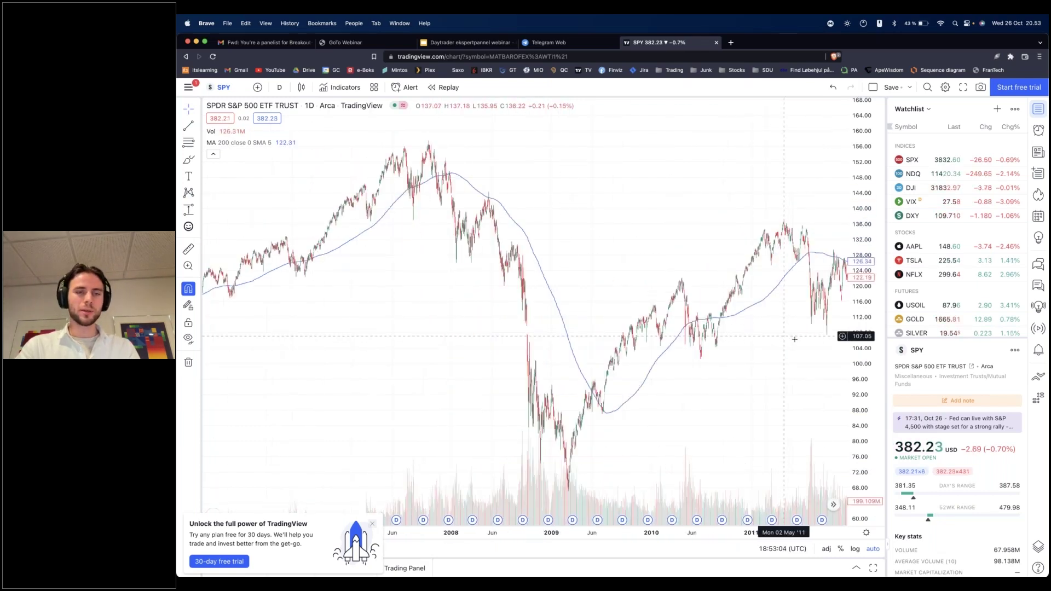
left_click_drag(587, 334, 467, 328)
left_click_drag(791, 317, 606, 298)
left_click_drag(805, 301, 543, 300)
left_click_drag(843, 298, 460, 310)
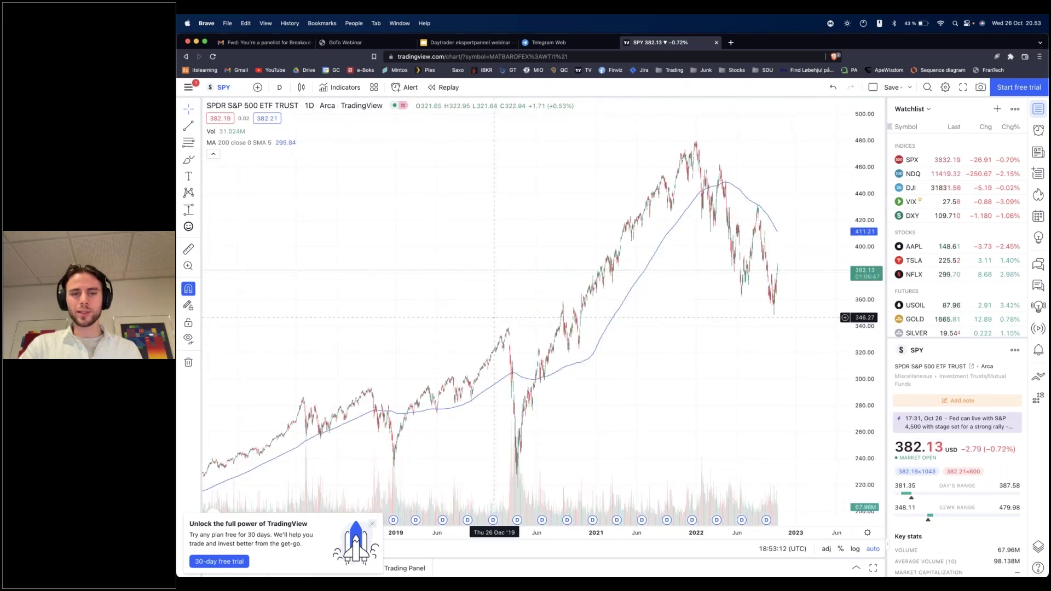
scroll(706, 305, "up", 5)
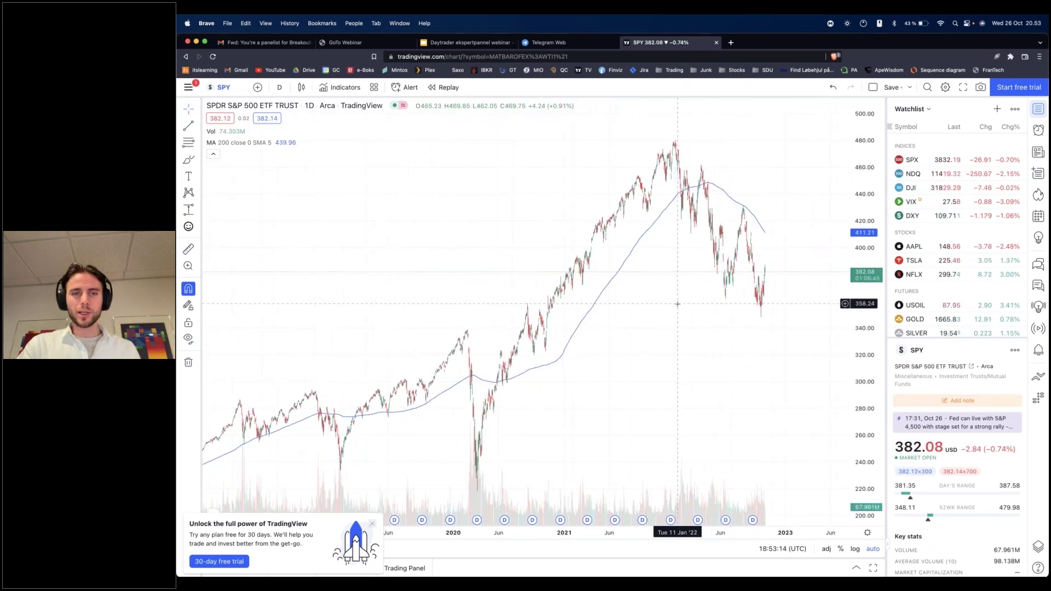
scroll(678, 305, "up", 5)
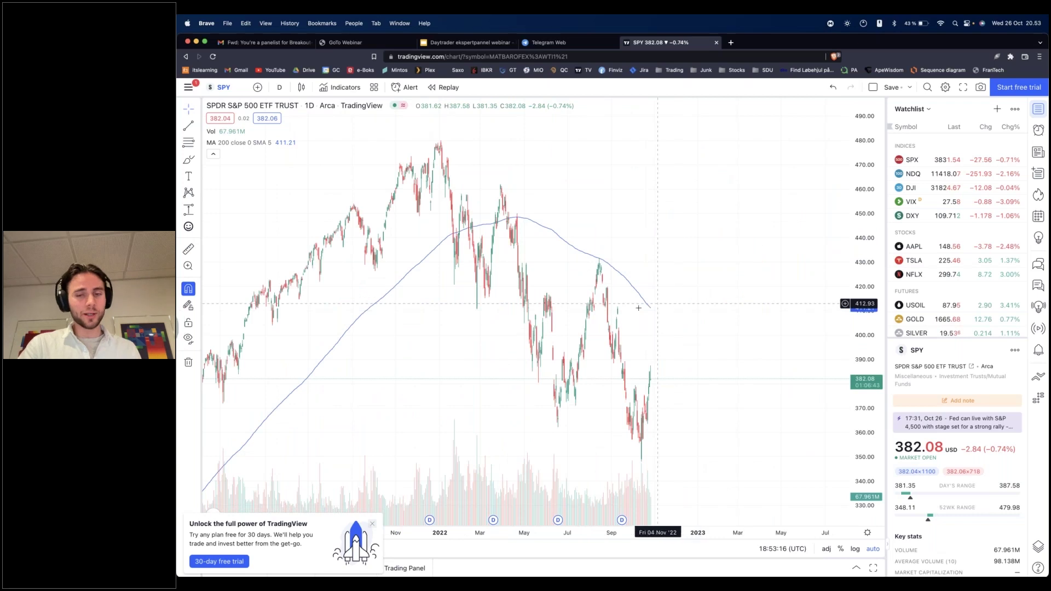
scroll(638, 307, "left", 3)
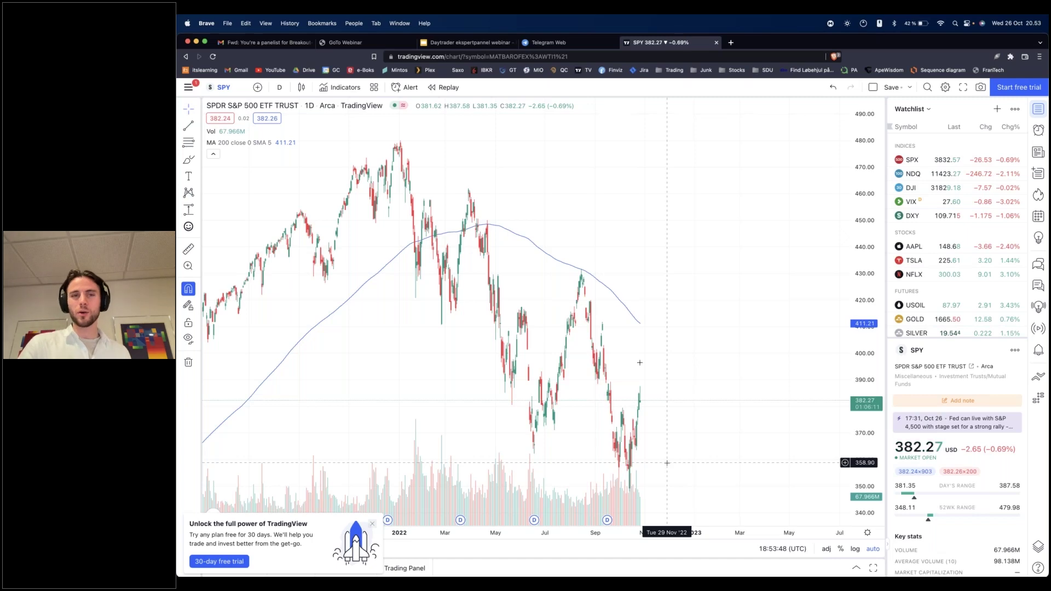
Switch to Telegram Web and compare the WTI and TALO signals in the Herculeos Trading channel with the SPY chart
key("ctrl+shift+Tab")
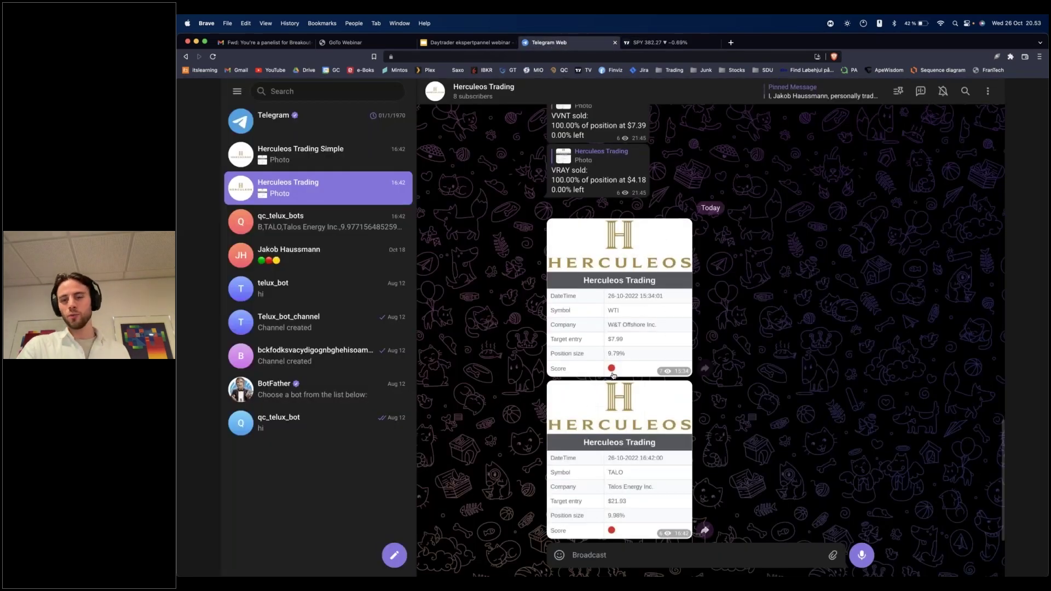
key("ctrl+Tab")
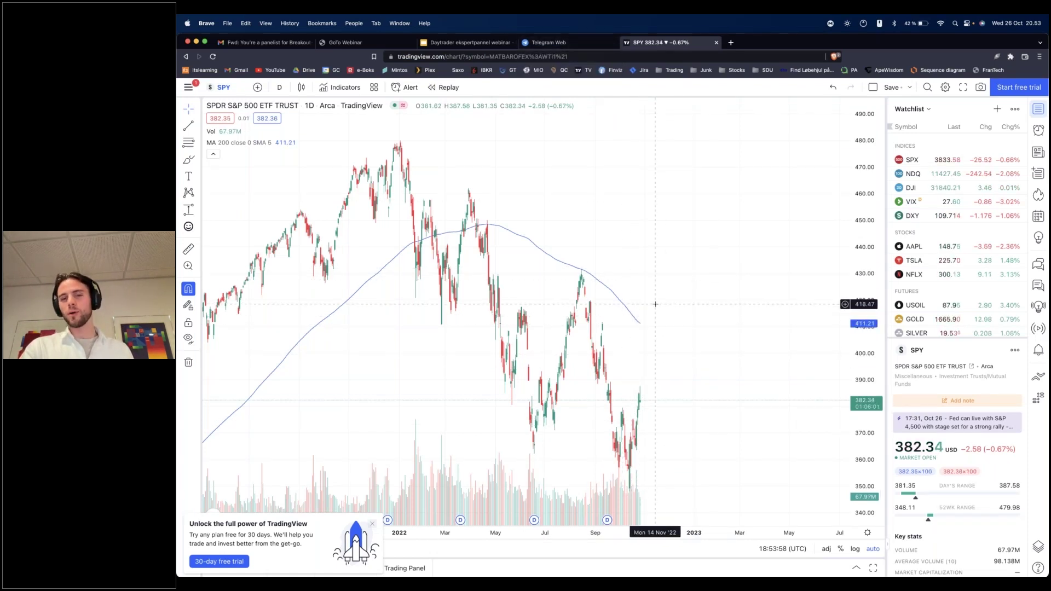
key("ctrl+shift+Tab")
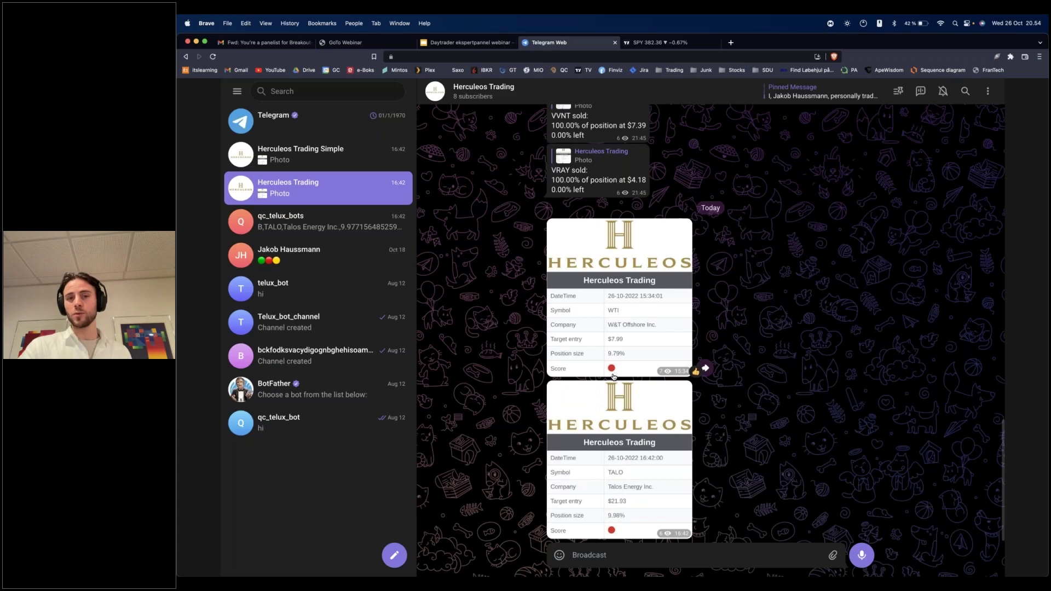
Revisit the SPY chart in TradingView, and switch to the Google Slides webinar deck to show slide 25, "Swedish breakout regler"
left_click(666, 44)
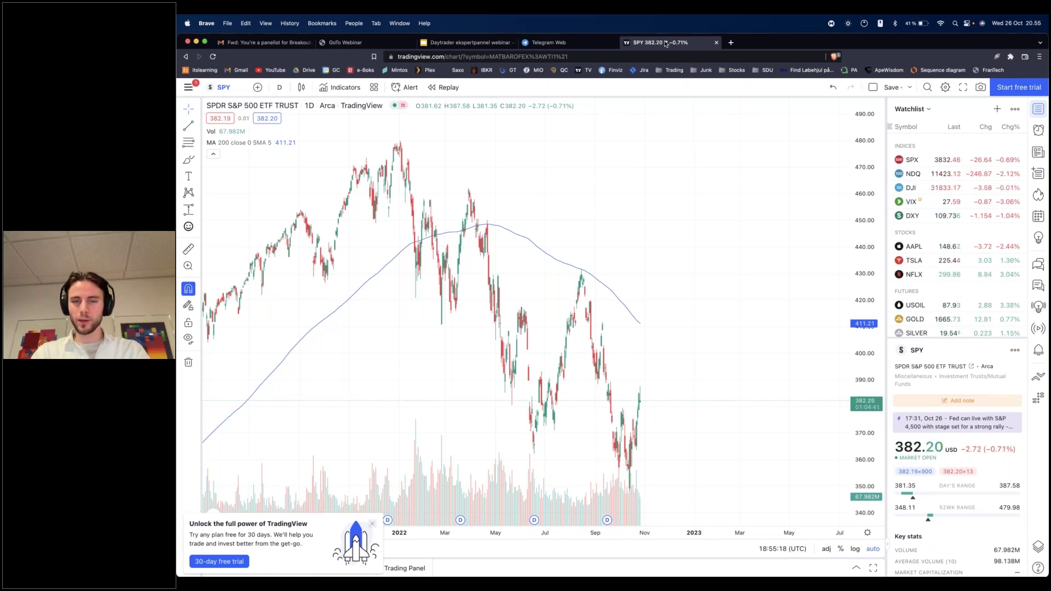
scroll(527, 127, "down", 2)
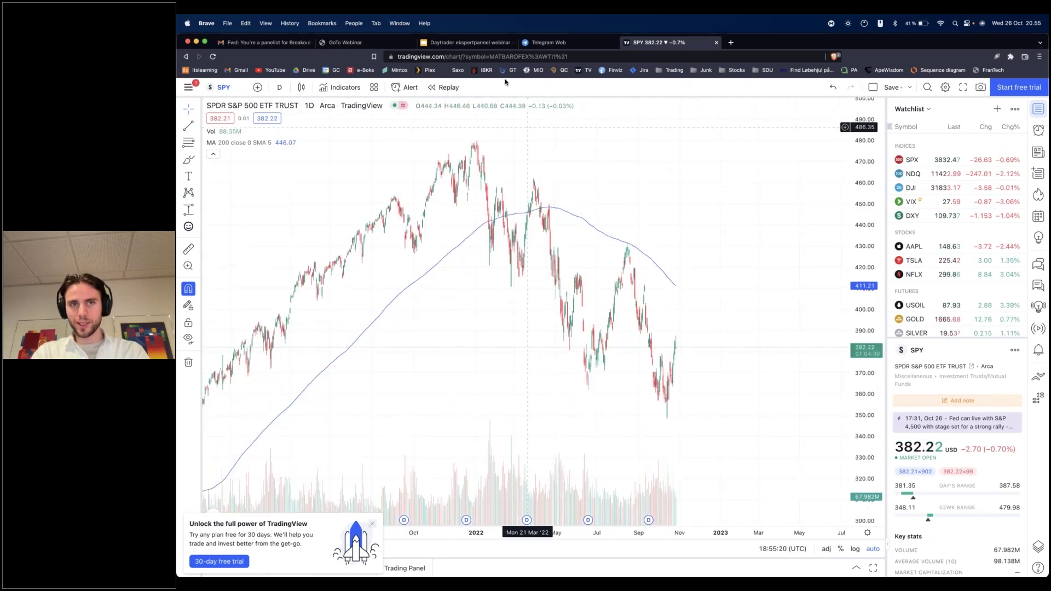
left_click(466, 42)
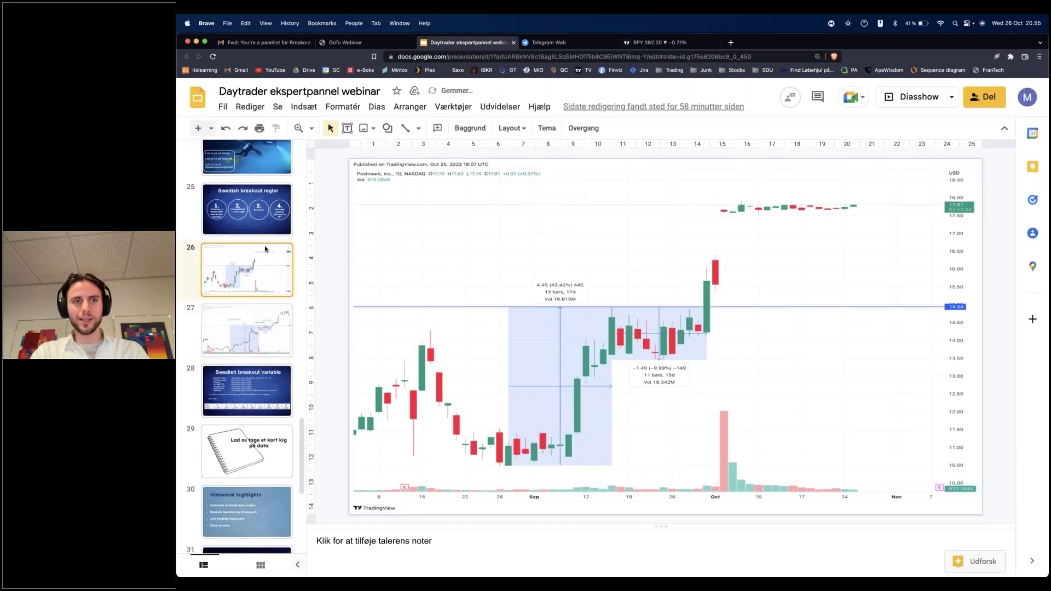
left_click(266, 229)
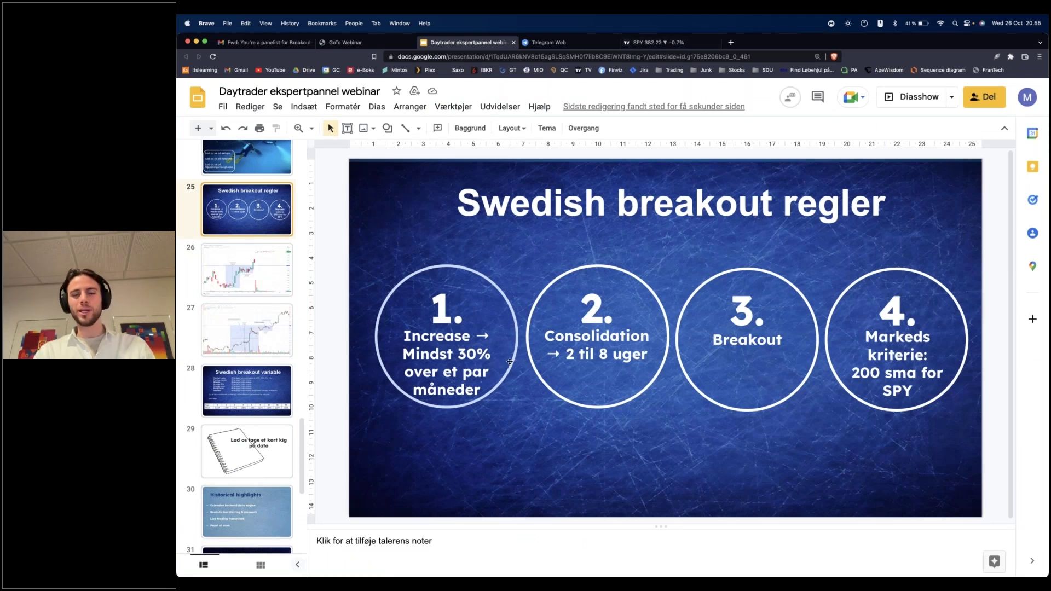
Switch to the risk_dataframe workbook in Excel and select the Risk_SMA Risk 10 Adjusted R row through its profit factor
left_click(656, 42)
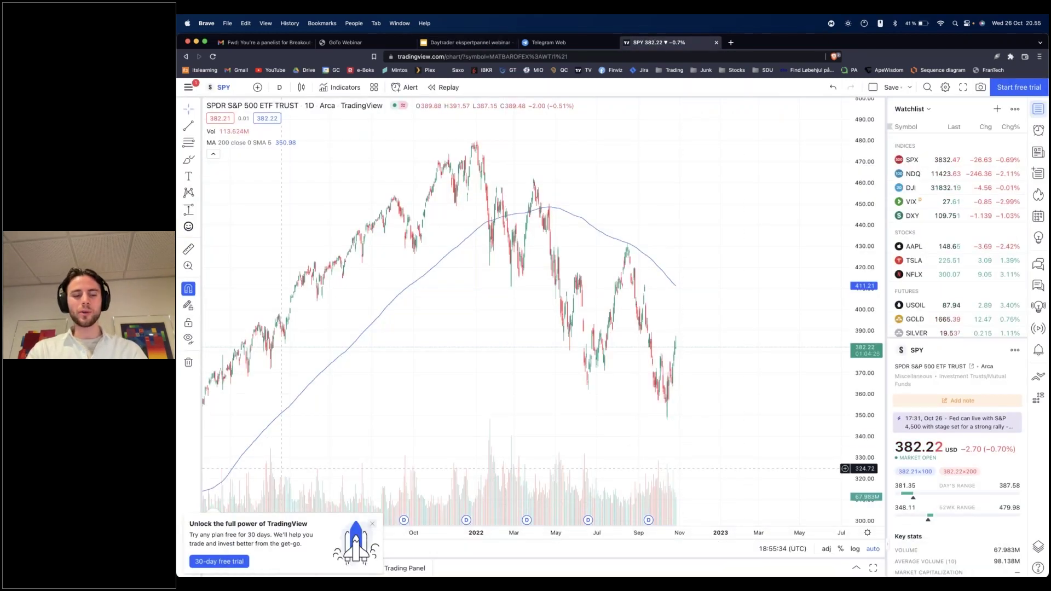
key("super+Tab")
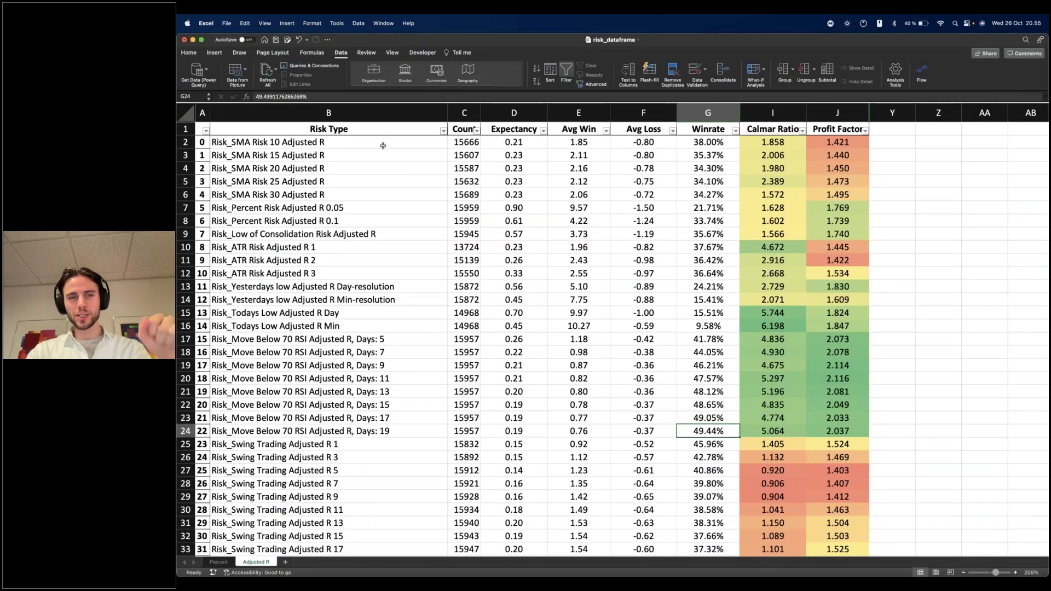
left_click_drag(383, 146, 838, 146)
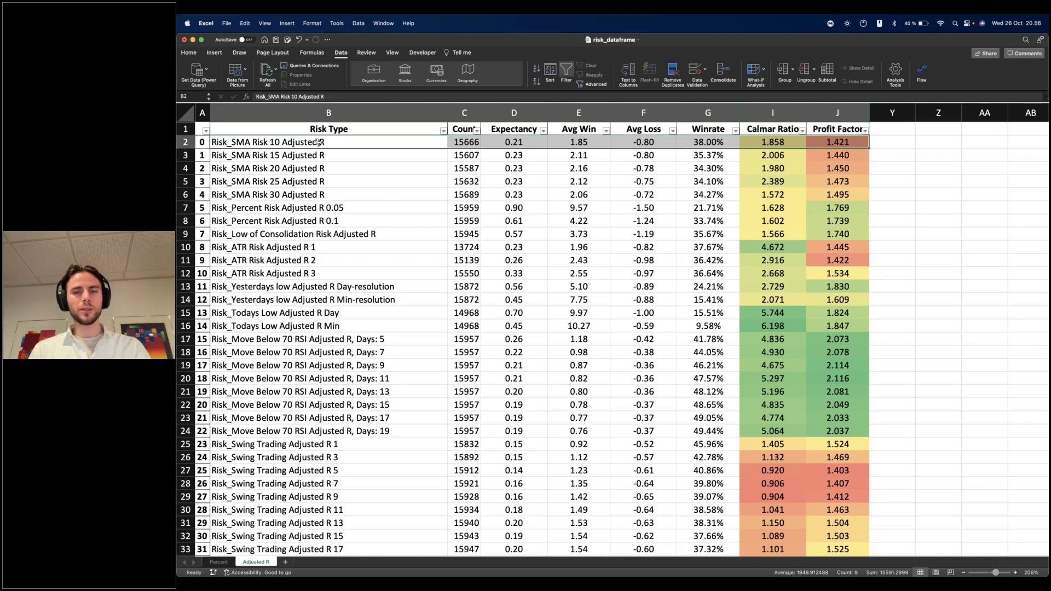
Switch back to the SPY chart in TradingView, view it from 2020 to October 2022, and try to dismiss the free-trial banner
key("super+Tab")
key("super+Tab")
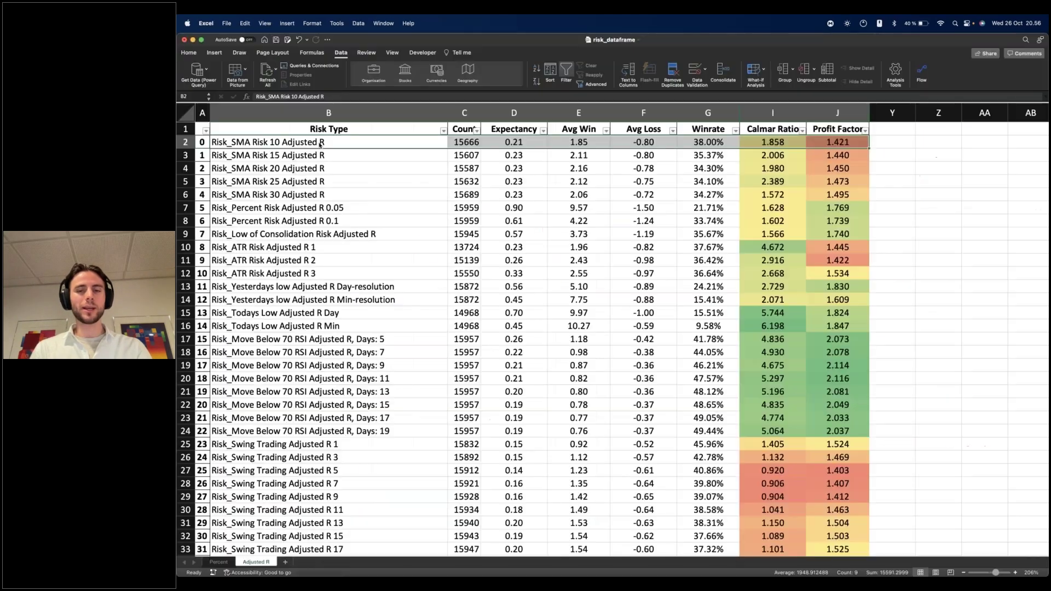
key("super+Tab")
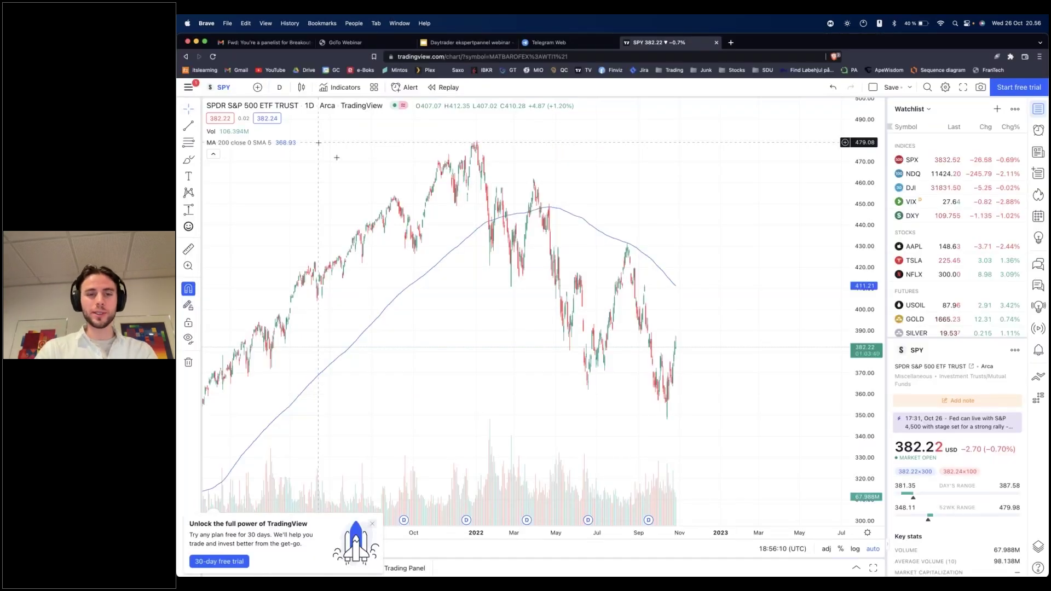
scroll(400, 226, "down", 3)
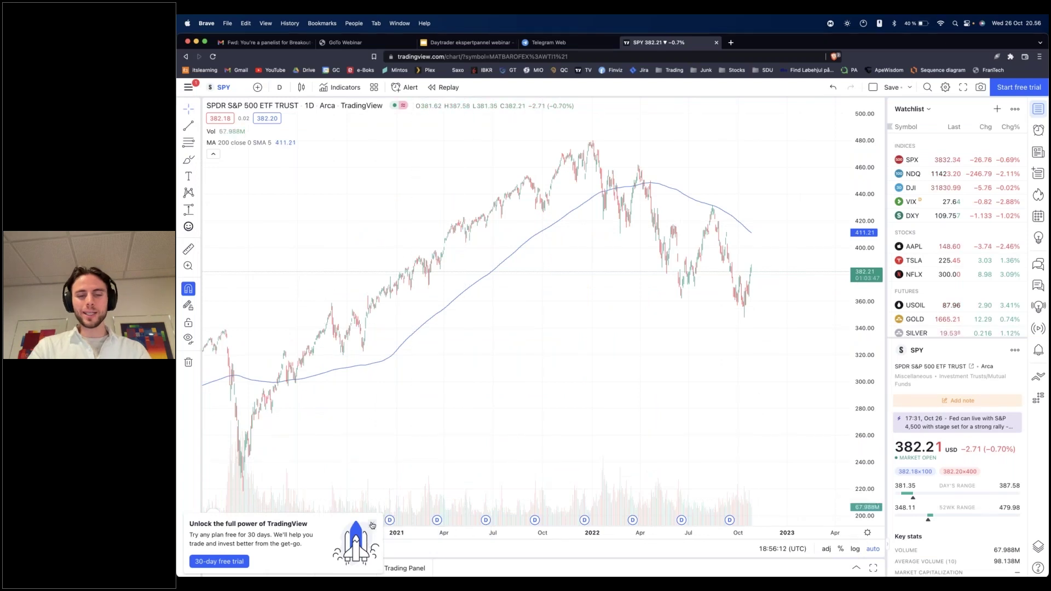
left_click(372, 526)
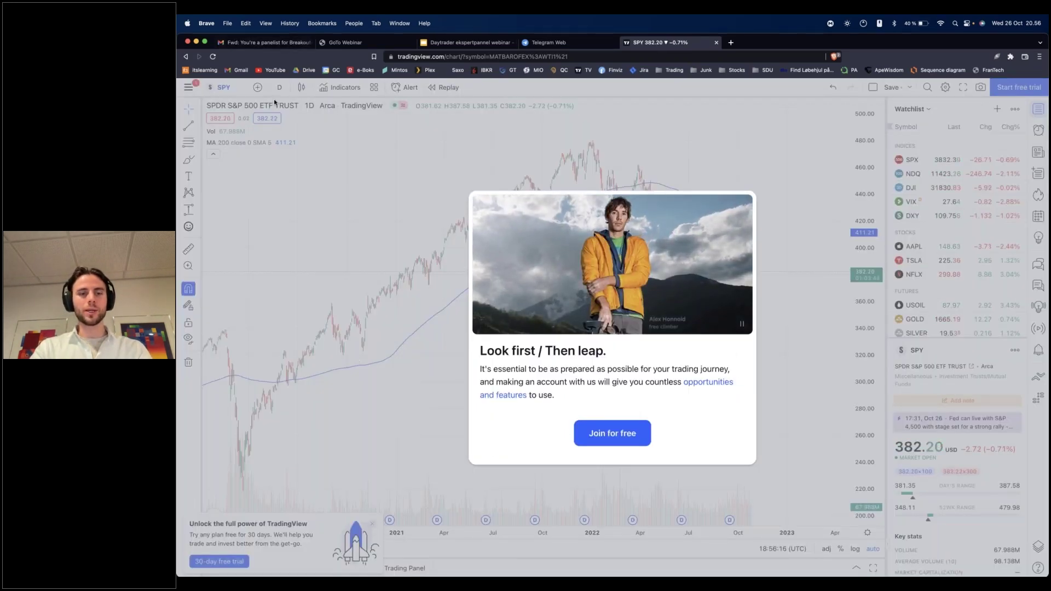
Switch to the Google Slides deck and go through the example chart on slide 26 to the Eli Lilly breakout on slide 27
left_click(430, 42)
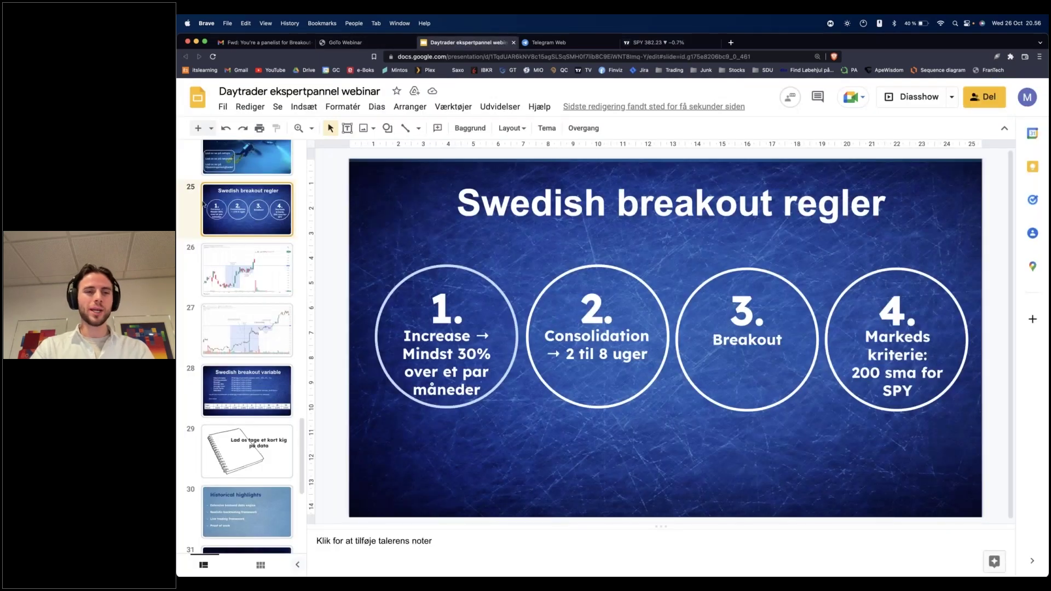
left_click(271, 286)
left_click(264, 327)
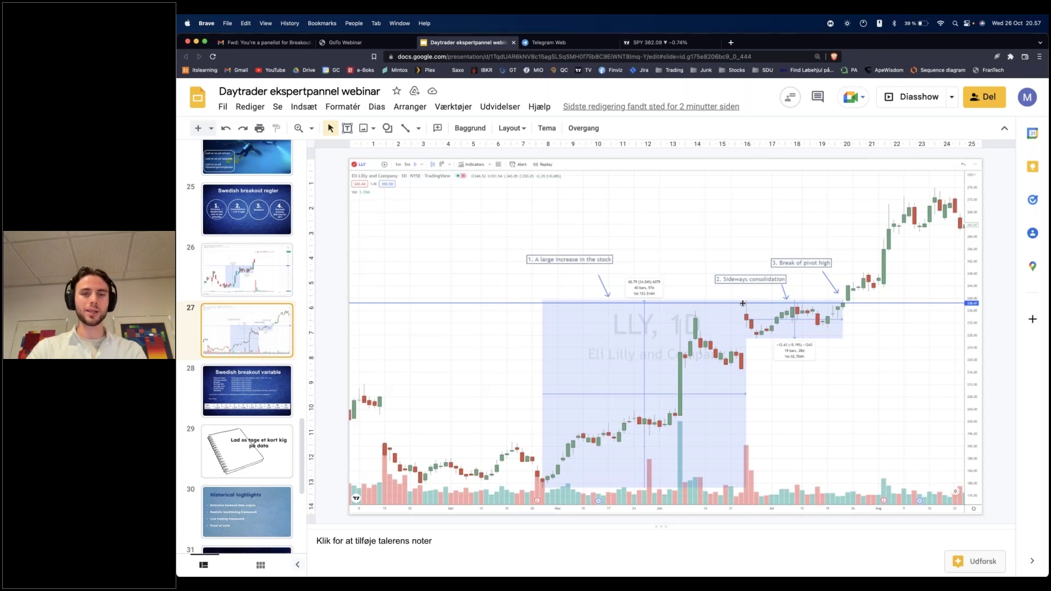
Go back to slide 22 with the Swedish Breakout equity curve and start the slideshow from there
scroll(294, 282, "up", 5)
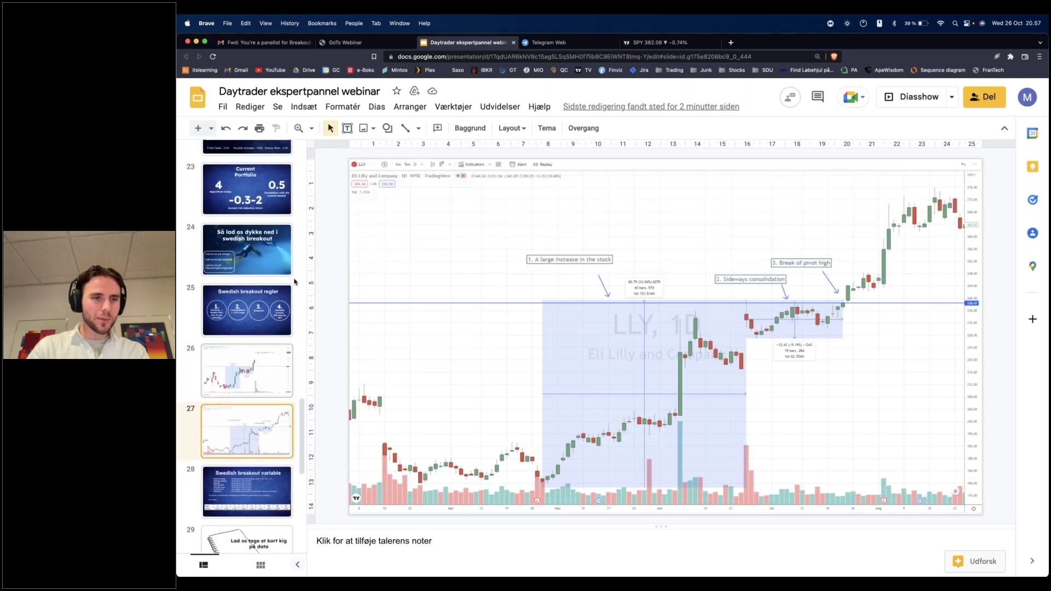
scroll(294, 281, "up", 2)
left_click(247, 438)
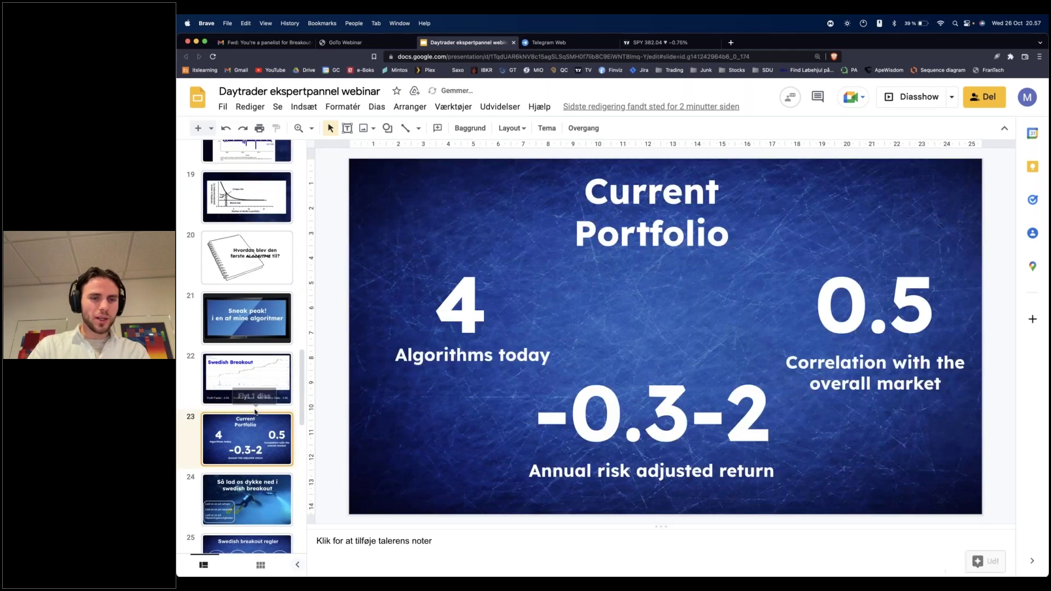
left_click(257, 400)
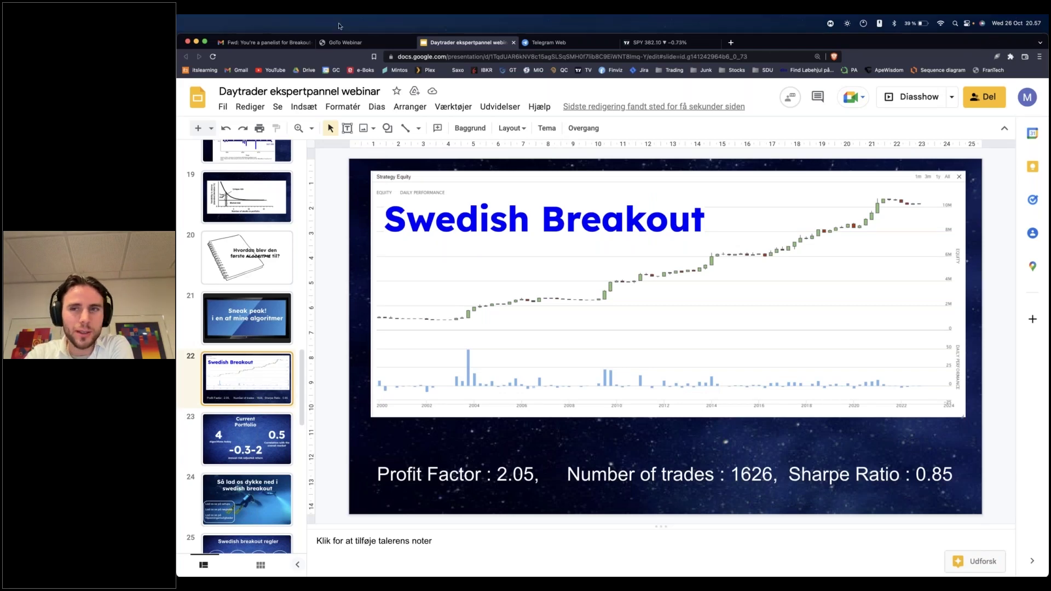
left_click(904, 99)
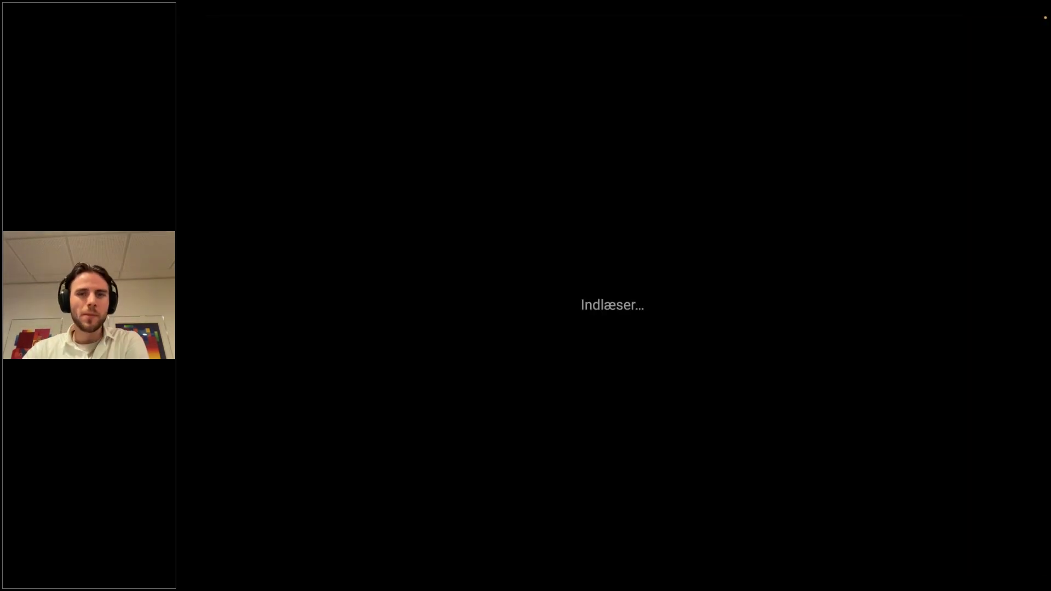